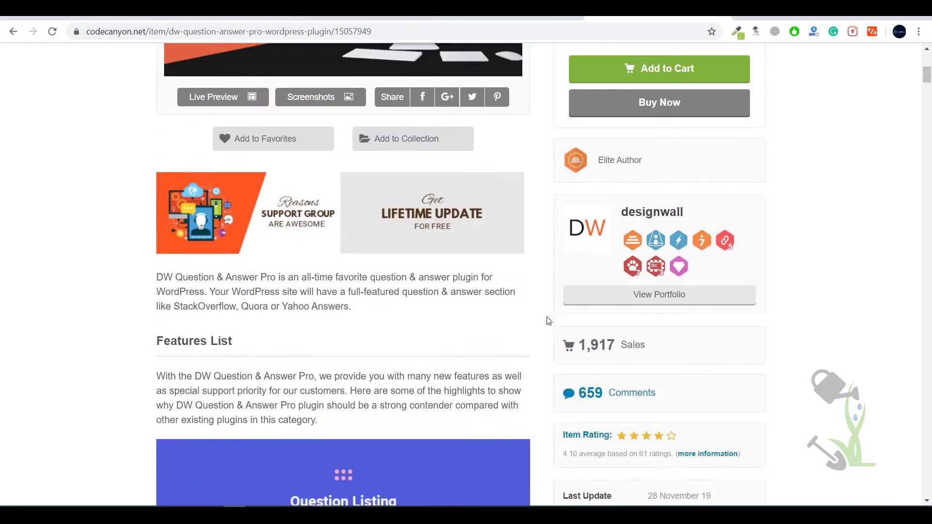
- Scroll through the DW Question & Answer Pro Features List on CodeCanyon
scroll(549, 322, "down", 9)
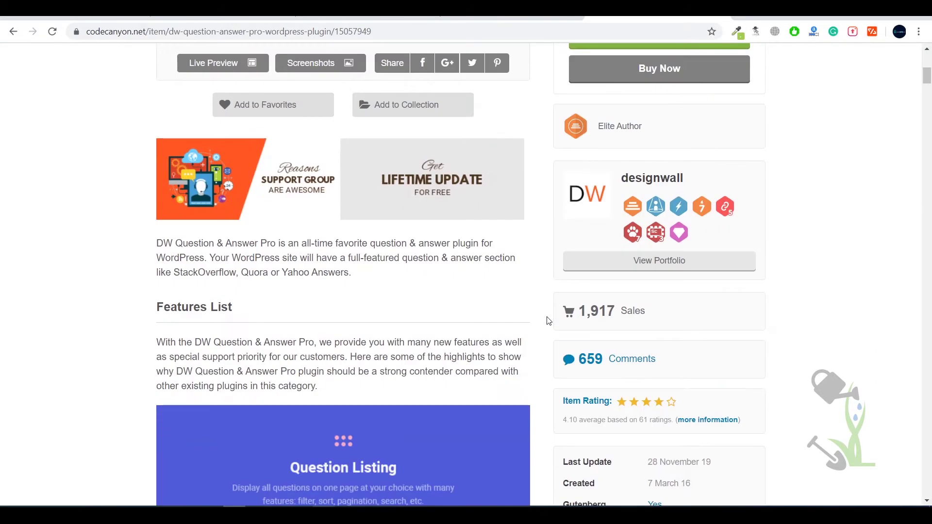
scroll(549, 321, "up", 8)
scroll(548, 322, "down", 8)
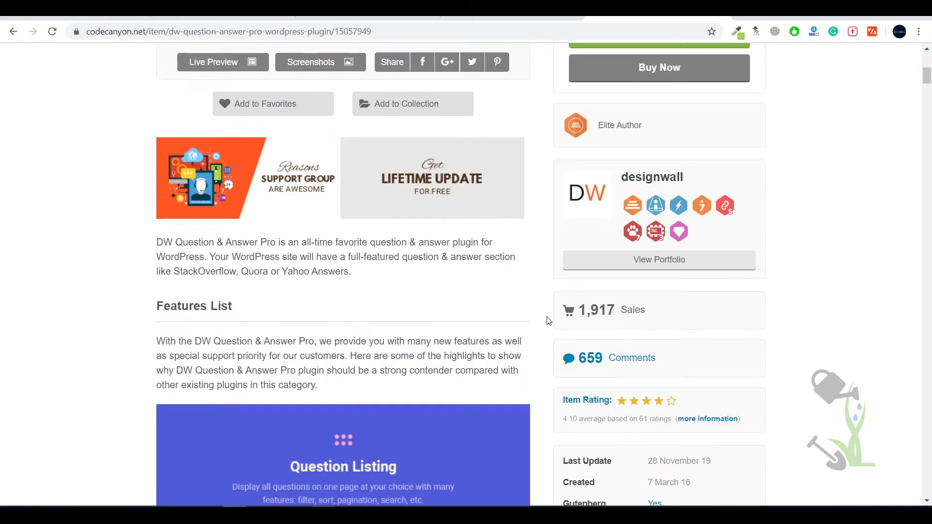
scroll(549, 321, "down", 17)
scroll(549, 321, "up", 10)
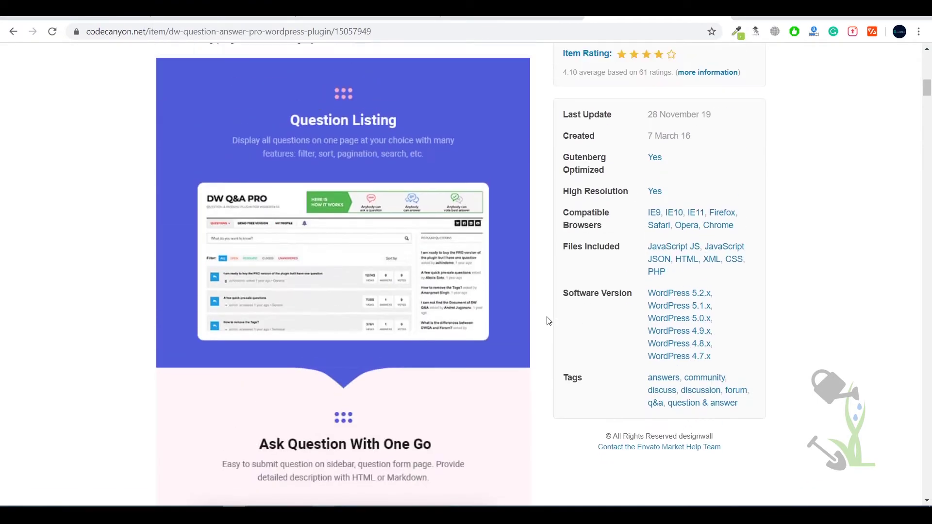
scroll(549, 321, "up", 10)
scroll(549, 321, "down", 8)
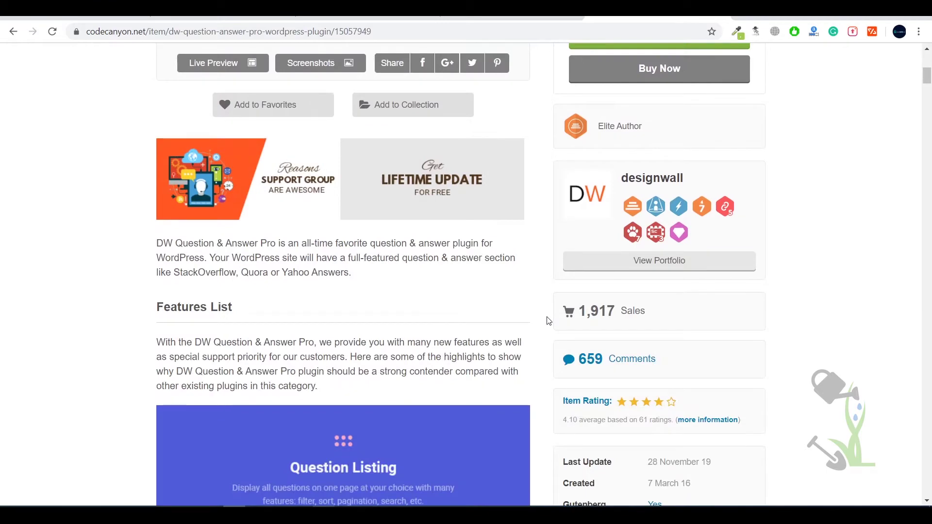
- Highlight the 1,917 sales figure, then open the plugin's live demo preview
left_click_drag(578, 306, 659, 320)
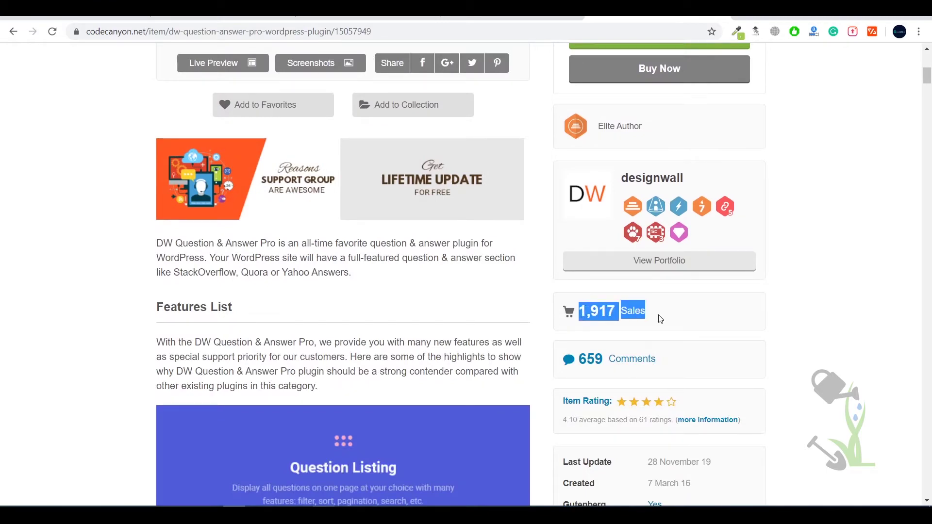
scroll(660, 318, "up", 8)
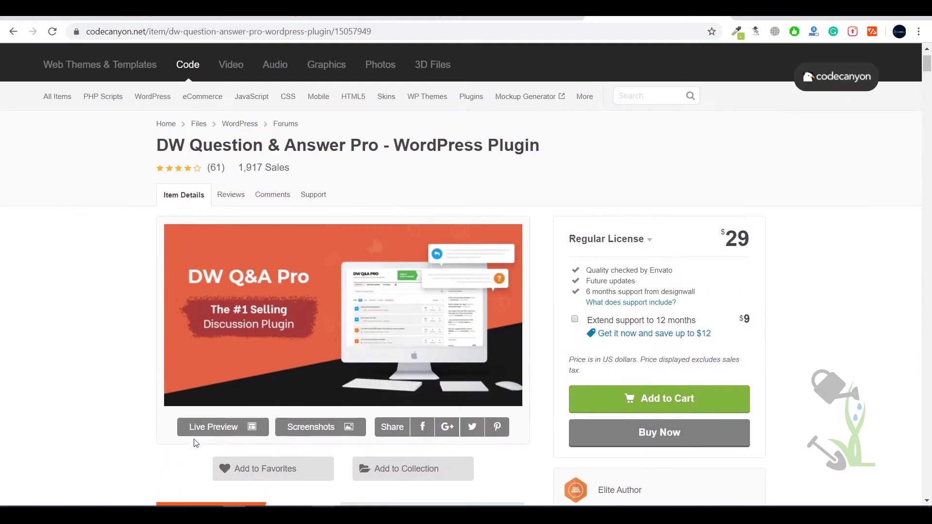
left_click(199, 430)
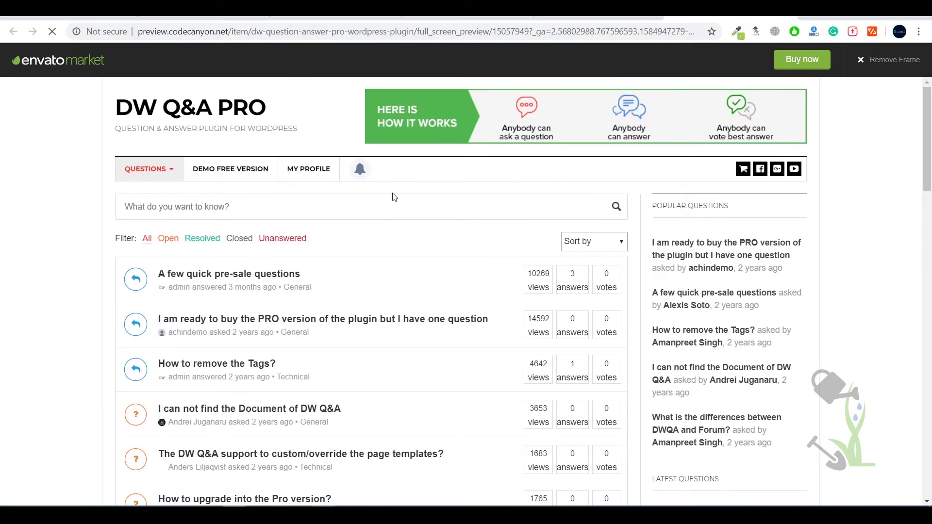
- Browse the demo question list and open 'The DW Q&A support to custom/override the page templates?'
scroll(403, 199, "down", 6)
scroll(406, 199, "up", 6)
scroll(243, 286, "down", 6)
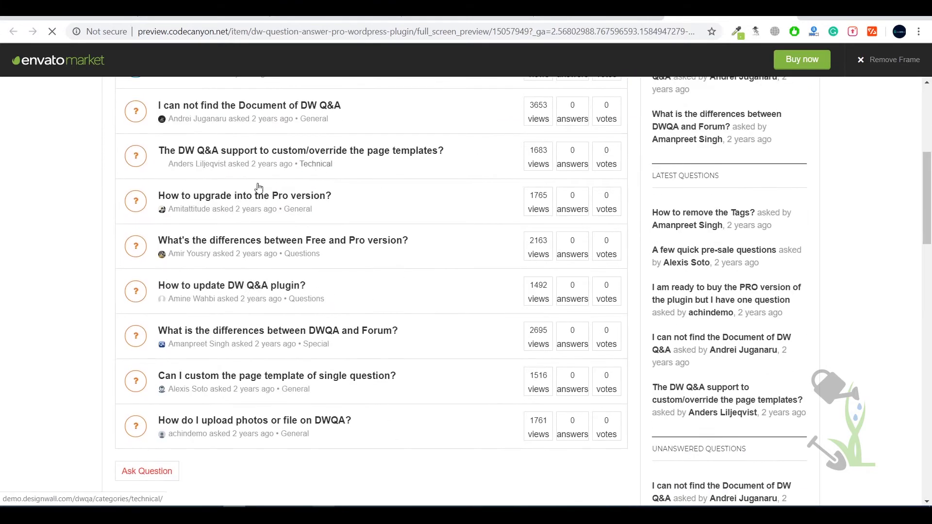
scroll(257, 219, "up", 6)
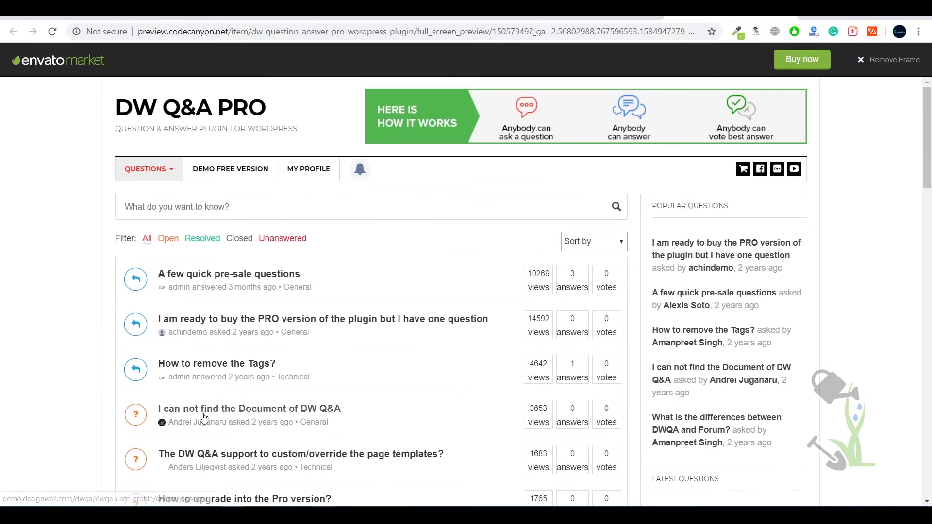
scroll(208, 429, "down", 3)
scroll(216, 253, "up", 3)
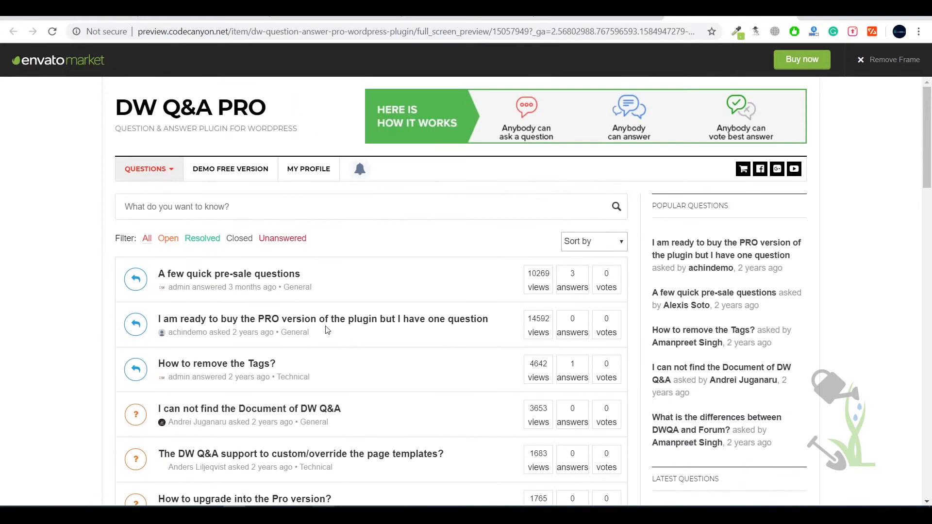
scroll(238, 408, "down", 3)
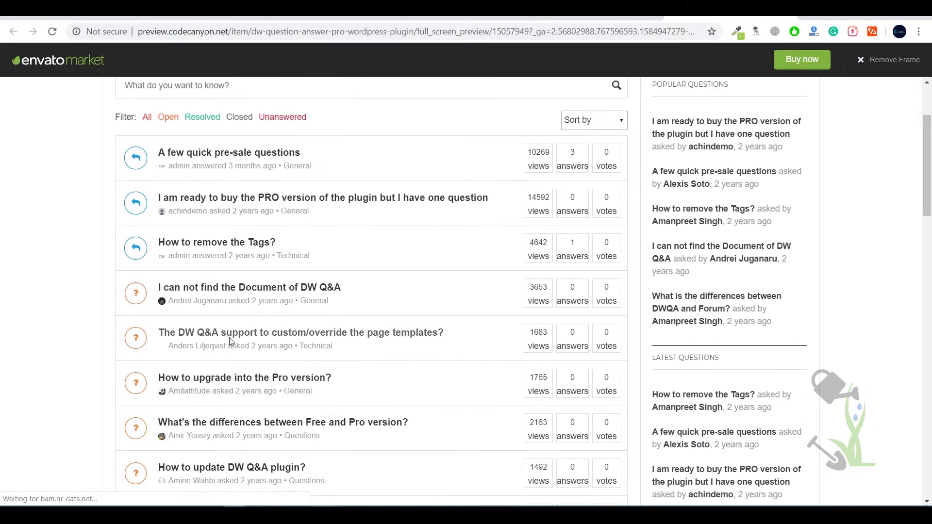
left_click(214, 338)
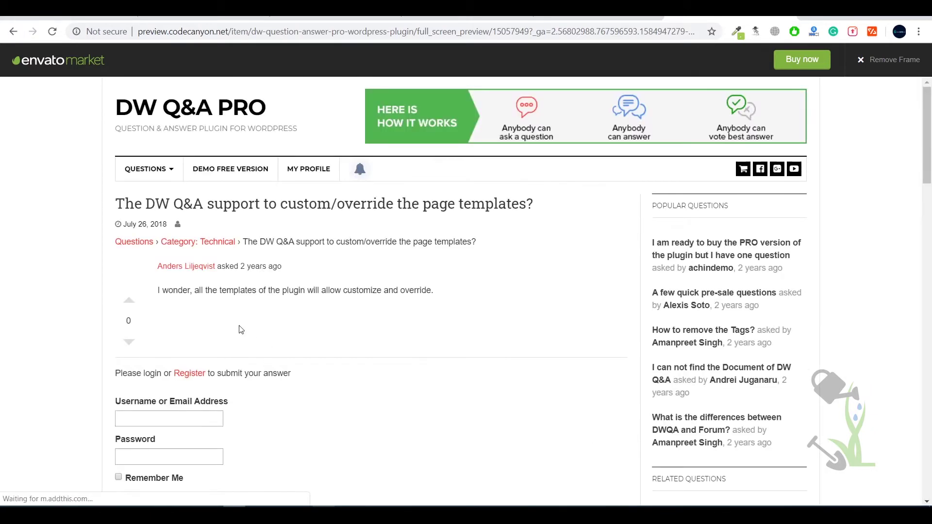
- Highlight the question title and scroll through the question page and its answer form
left_click_drag(116, 203, 500, 250)
left_click(488, 266)
scroll(223, 389, "down", 2)
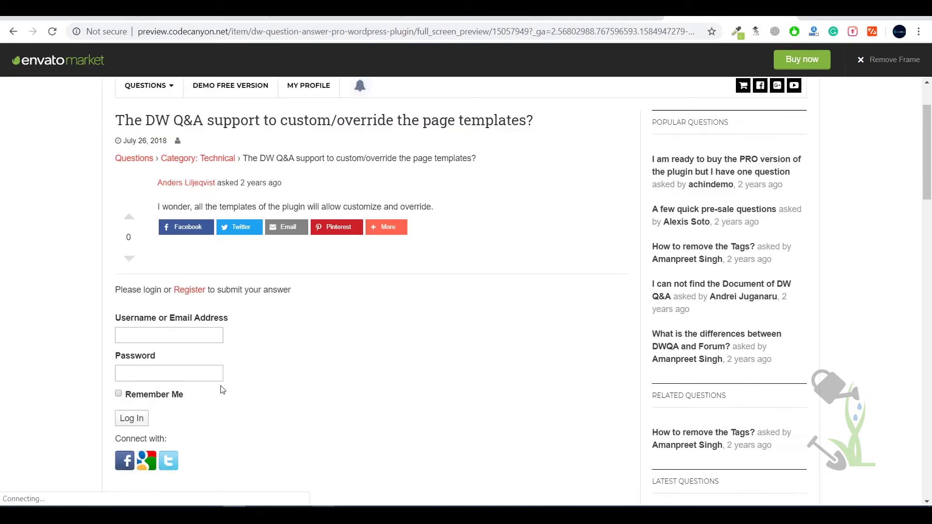
scroll(216, 385, "up", 2)
scroll(216, 385, "down", 3)
scroll(223, 335, "up", 3)
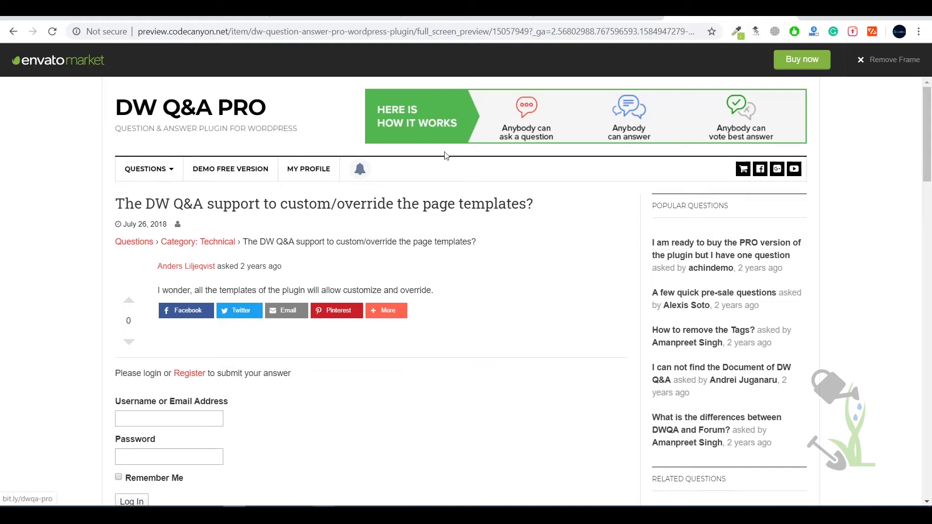
scroll(680, 352, "down", 10)
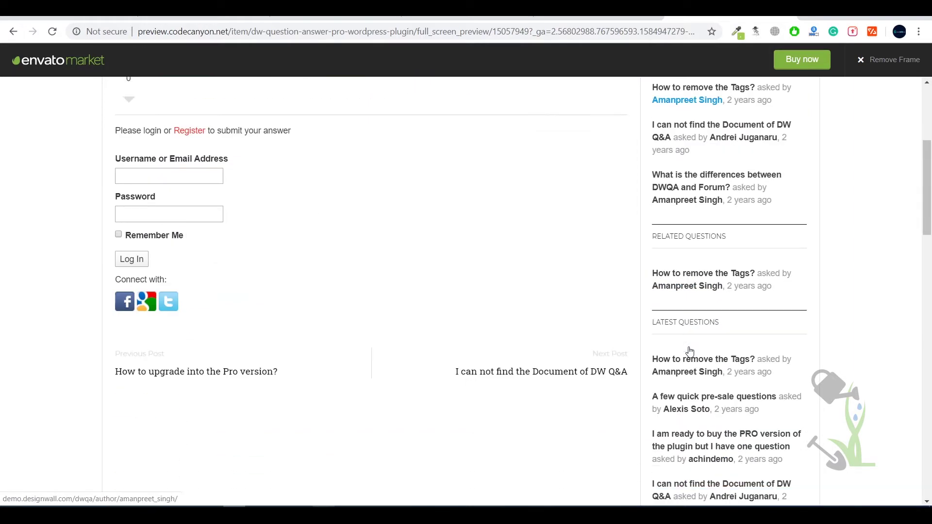
scroll(636, 358, "up", 10)
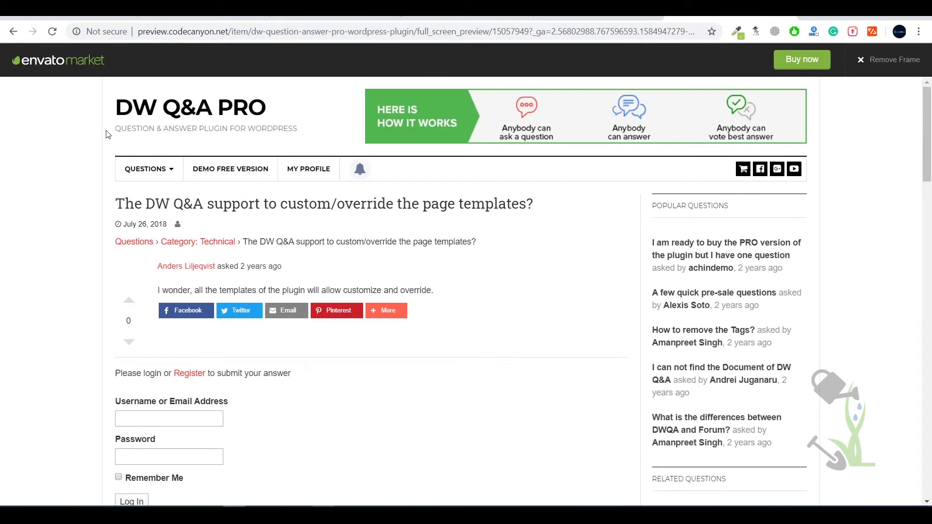
- Go back to the DW Question & Answer Pro item page and scroll to its top
key("alt+Left")
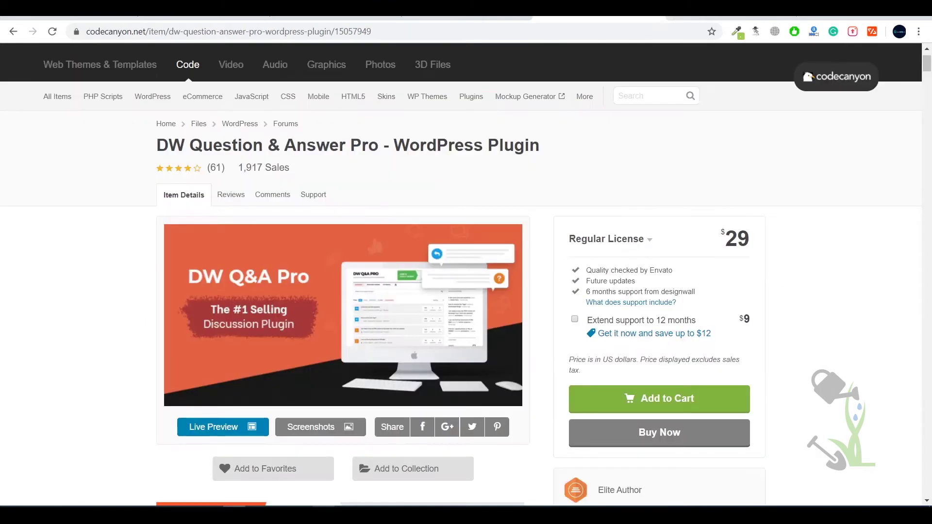
scroll(534, 258, "down", 15)
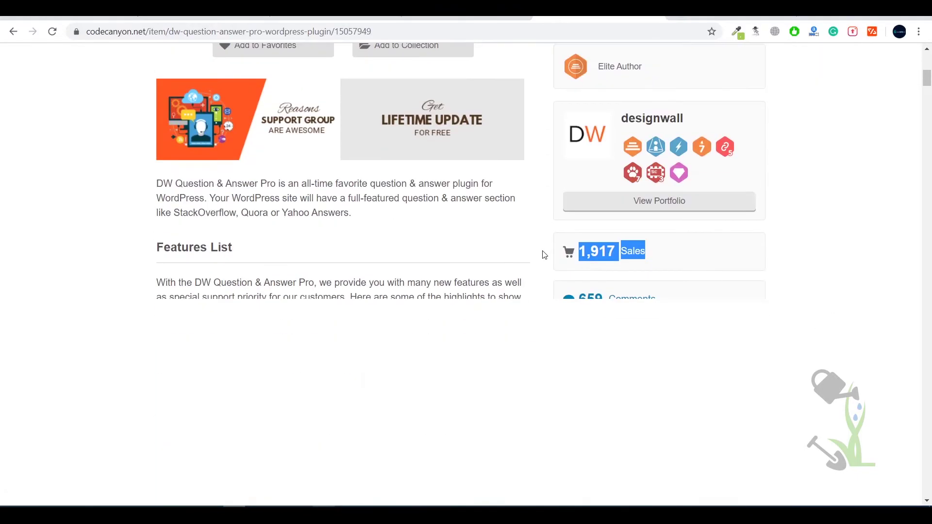
scroll(542, 253, "up", 6)
scroll(542, 254, "up", 10)
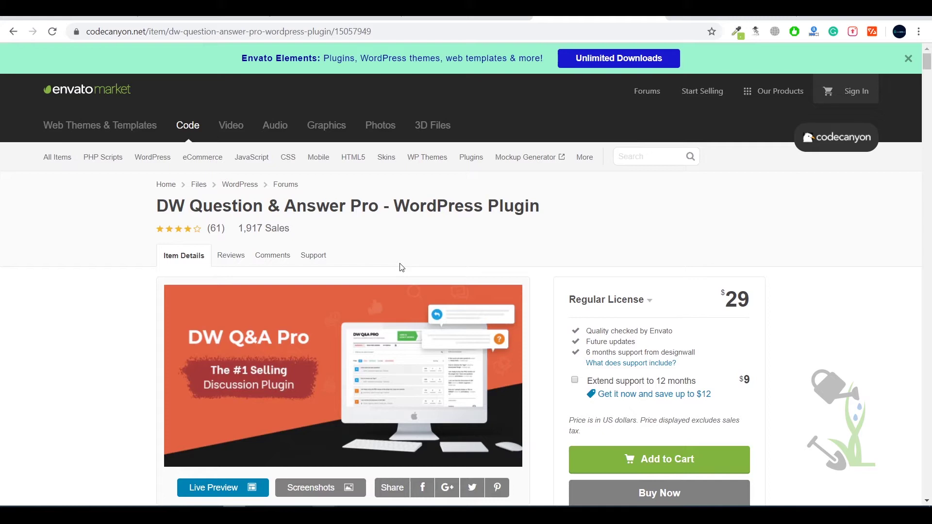
- Switch to the Tutorial Youtube Videos WordPress site
left_click(474, 19)
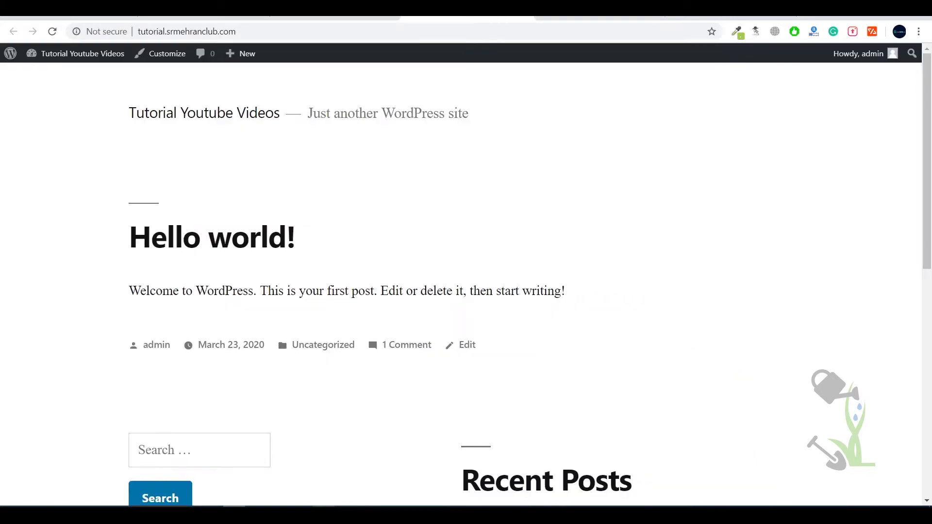
scroll(636, 285, "down", 7)
scroll(635, 285, "up", 8)
- Append /wp-admin to the site address and load the admin area
left_click(297, 36)
left_click(298, 36)
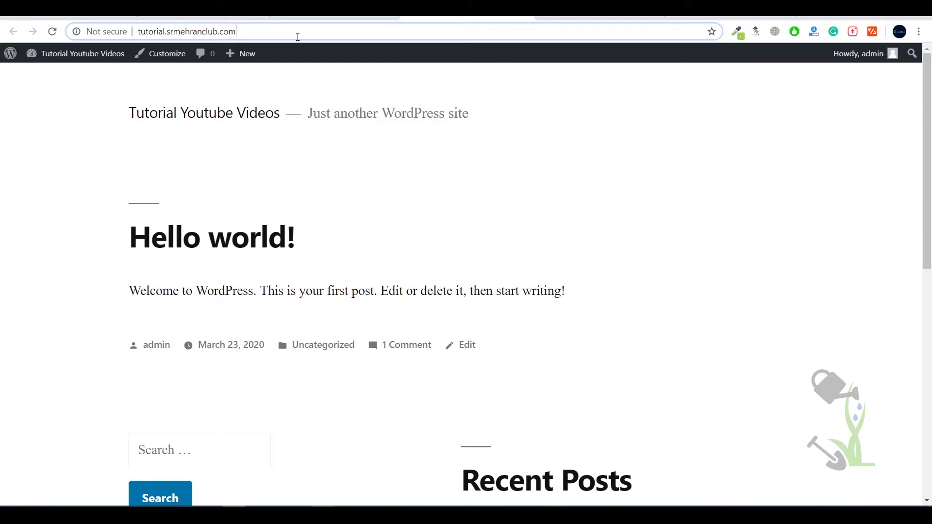
type("/wp-admin/")
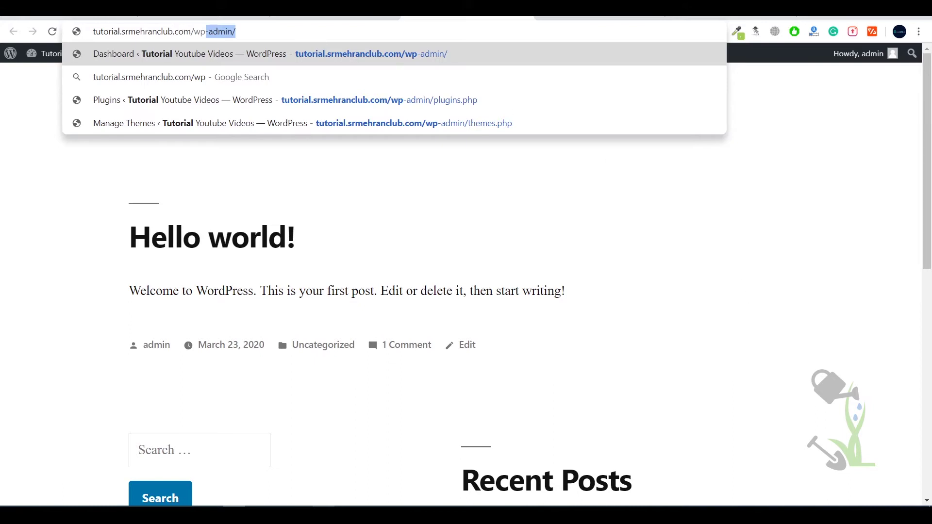
key("Return")
left_click(281, 31)
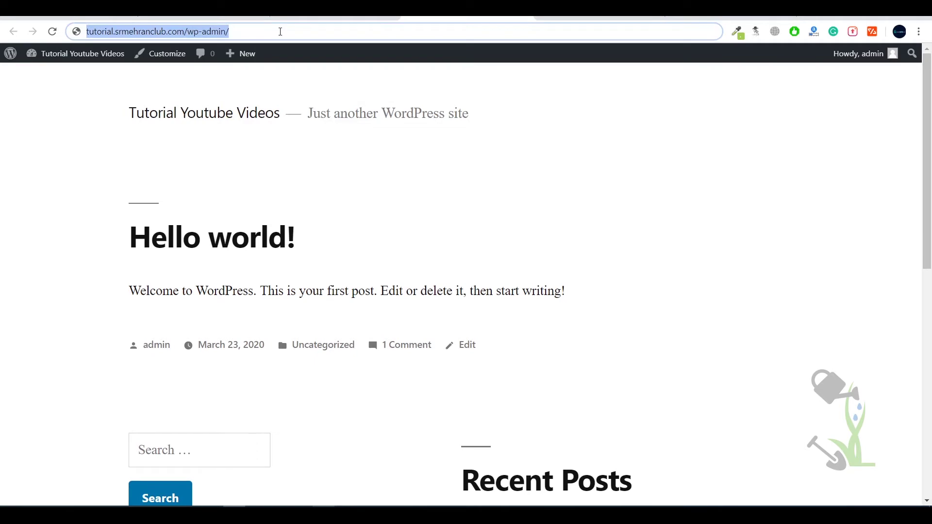
key("Return")
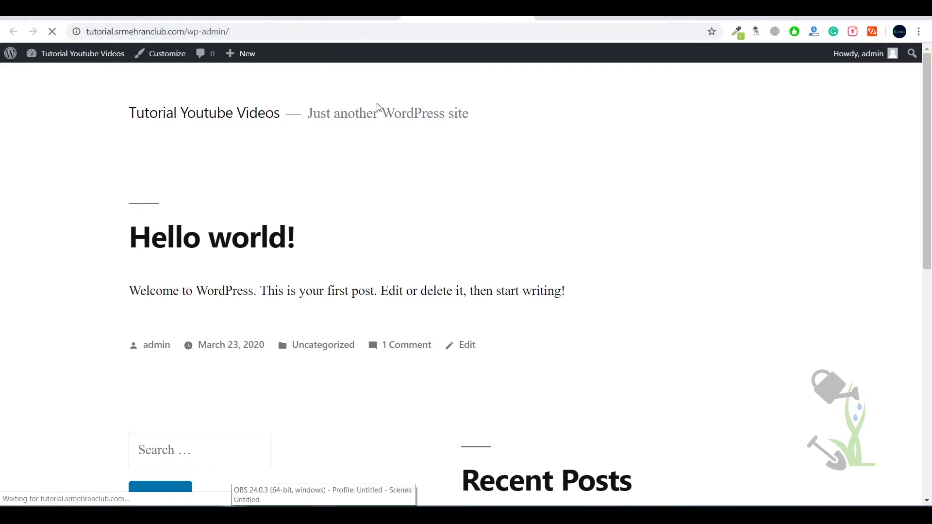
left_click(257, 31)
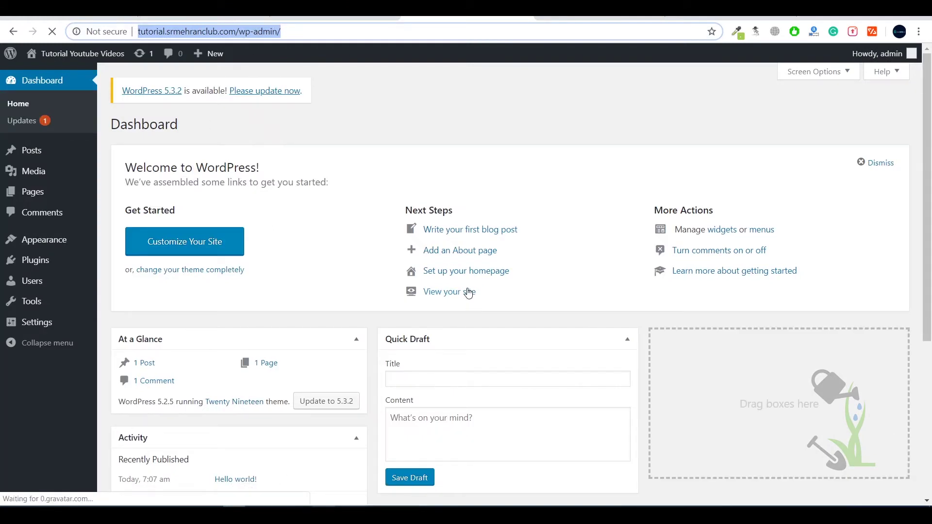
- Look over the Dashboard sidebar sections, from Posts and Media down to Plugins
left_click(136, 241)
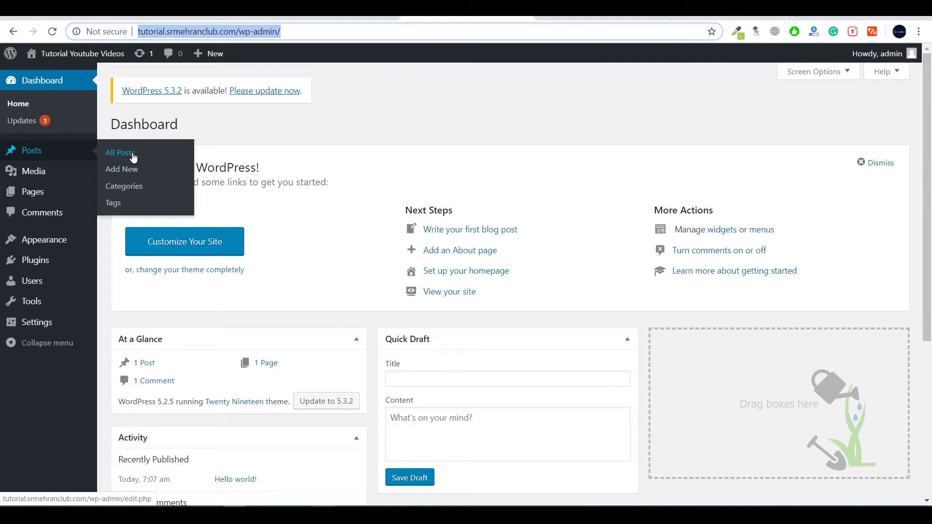
mouse_move(81, 170)
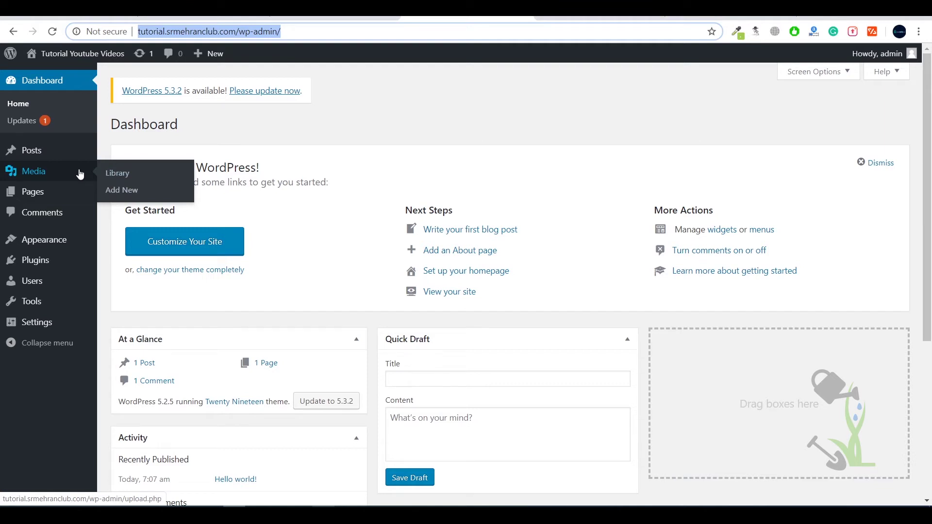
mouse_move(63, 192)
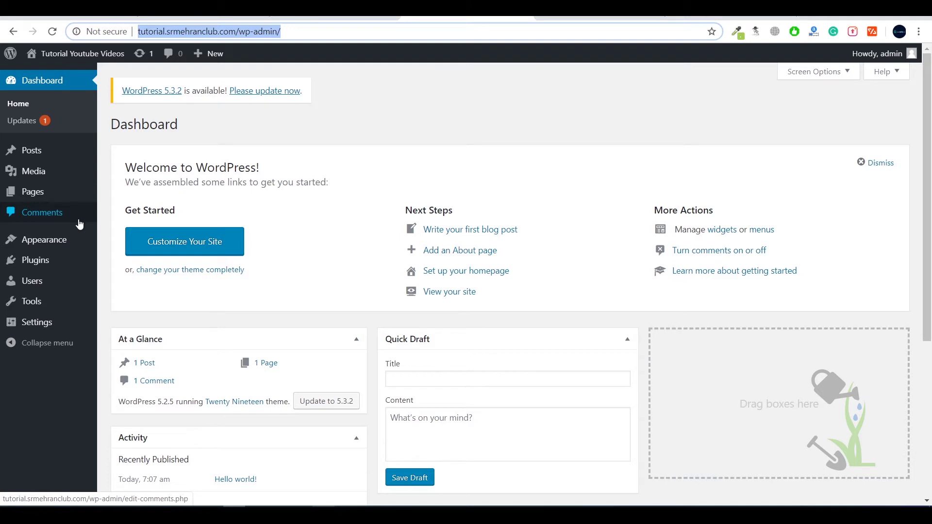
mouse_move(76, 249)
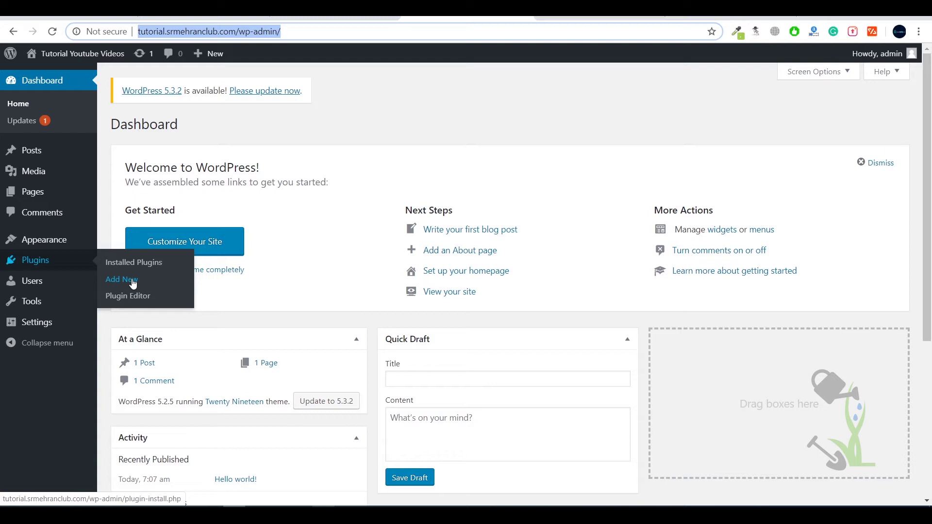
mouse_move(97, 281)
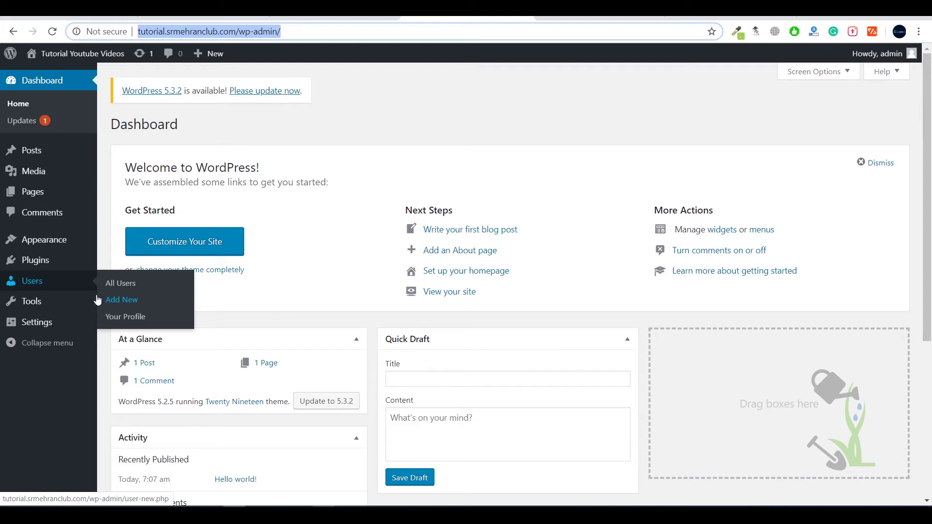
mouse_move(32, 313)
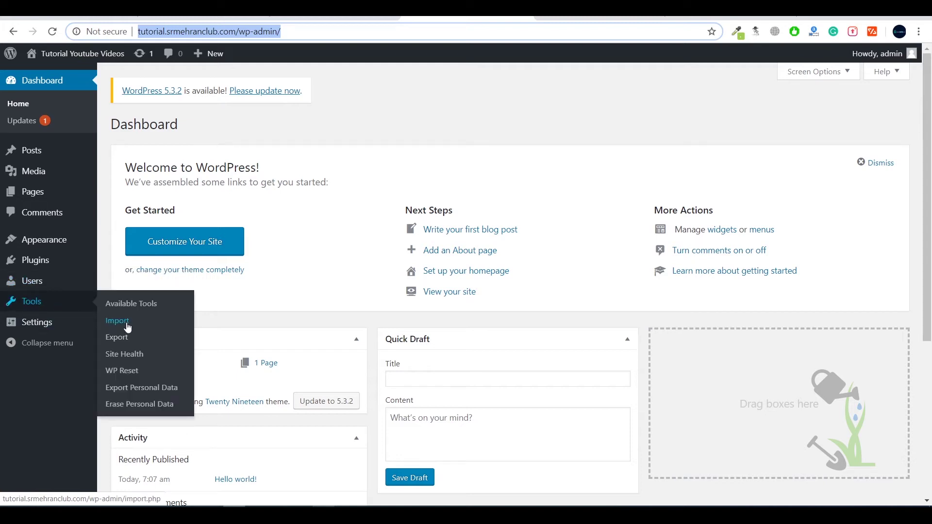
mouse_move(93, 322)
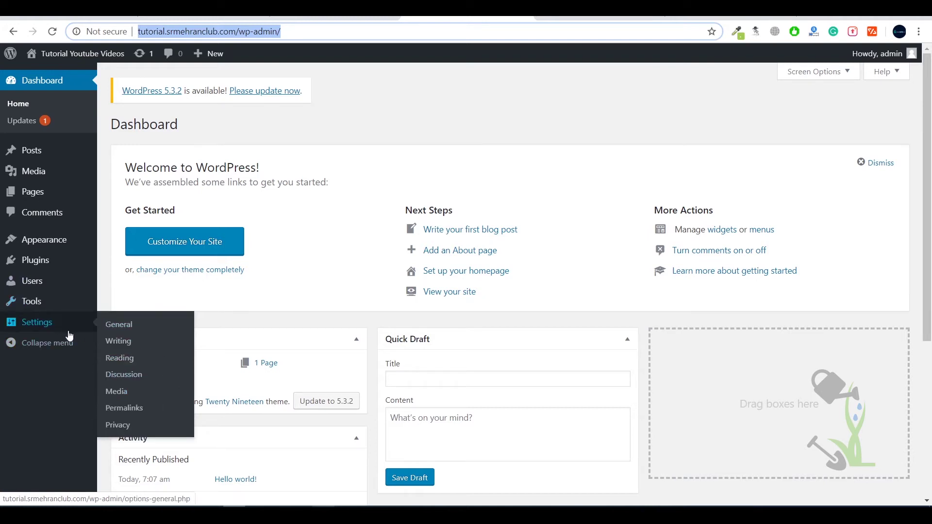
- Set permalinks to the Post name structure, save, then go to Plugins > Add New
mouse_move(30, 326)
left_click(136, 409)
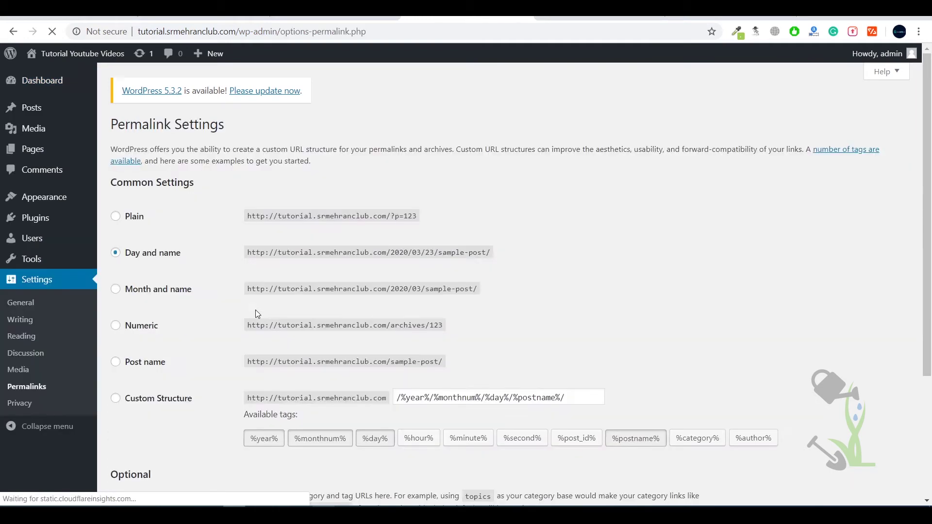
left_click(149, 366)
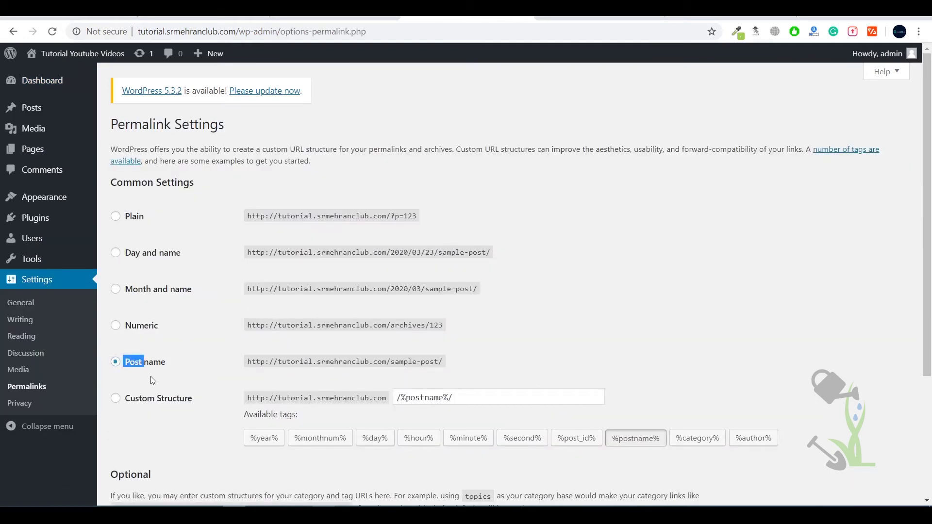
left_click_drag(151, 377, 430, 370)
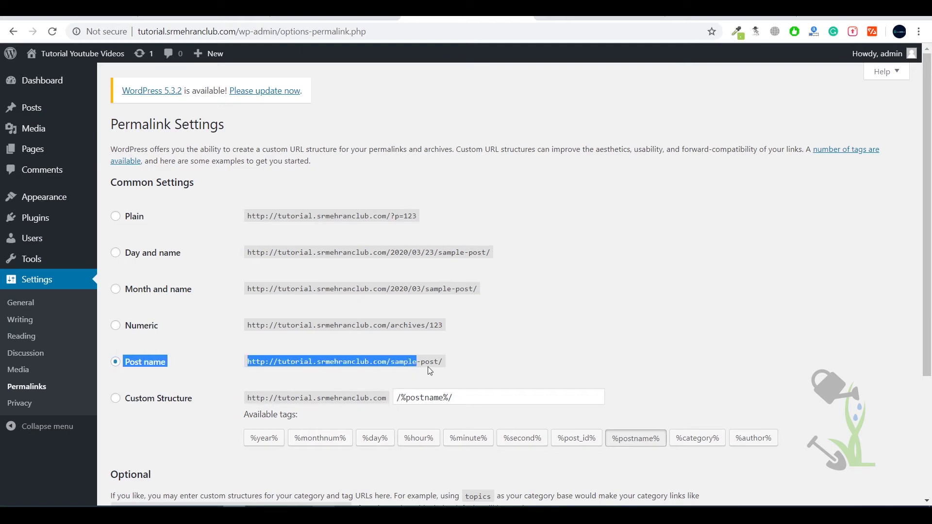
left_click(488, 370)
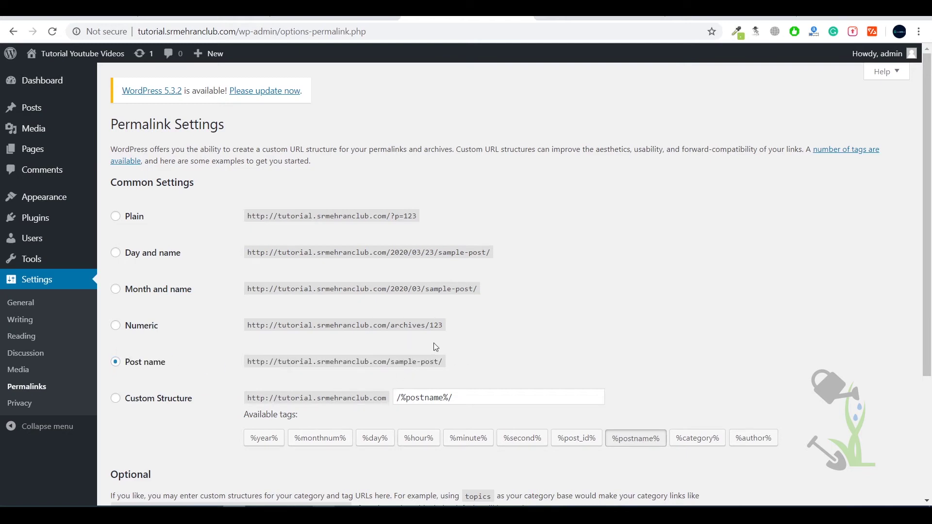
scroll(583, 324, "down", 3)
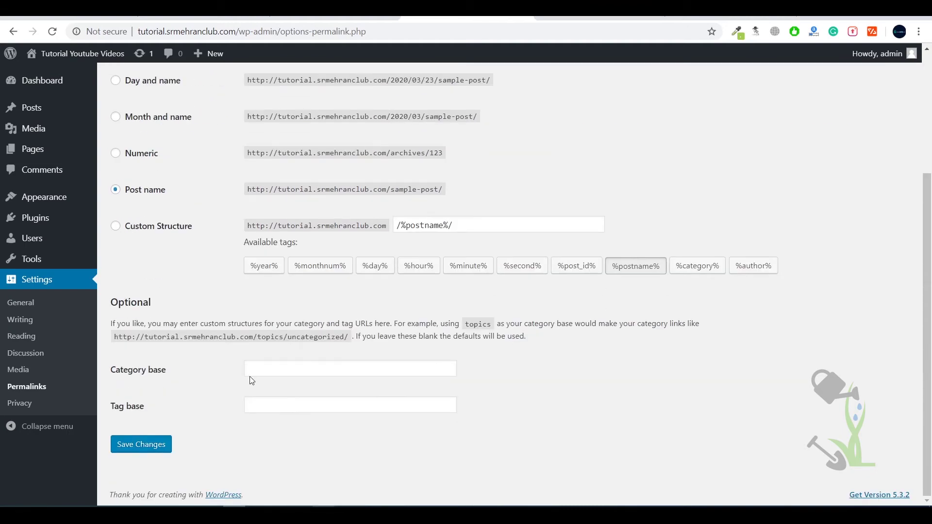
left_click(156, 446)
scroll(137, 395, "up", 3)
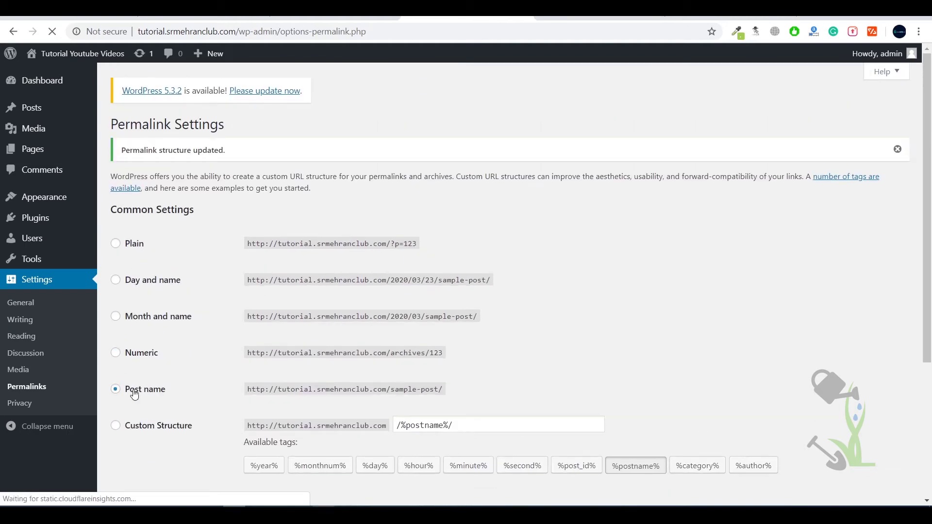
left_click_drag(123, 390, 188, 399)
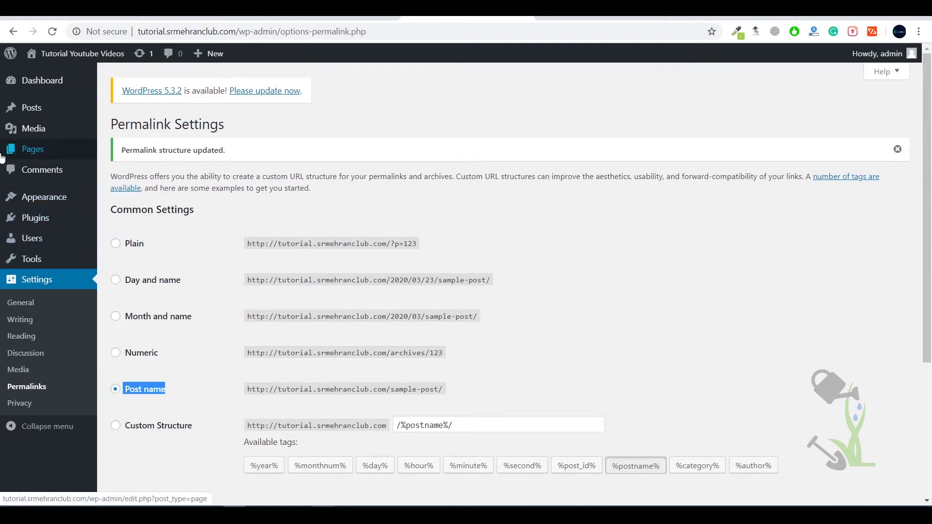
mouse_move(46, 224)
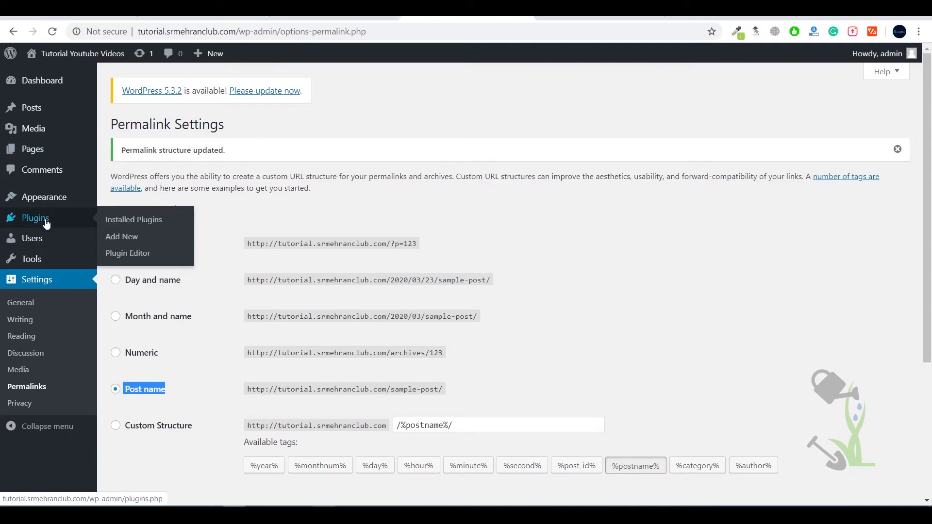
left_click(125, 240)
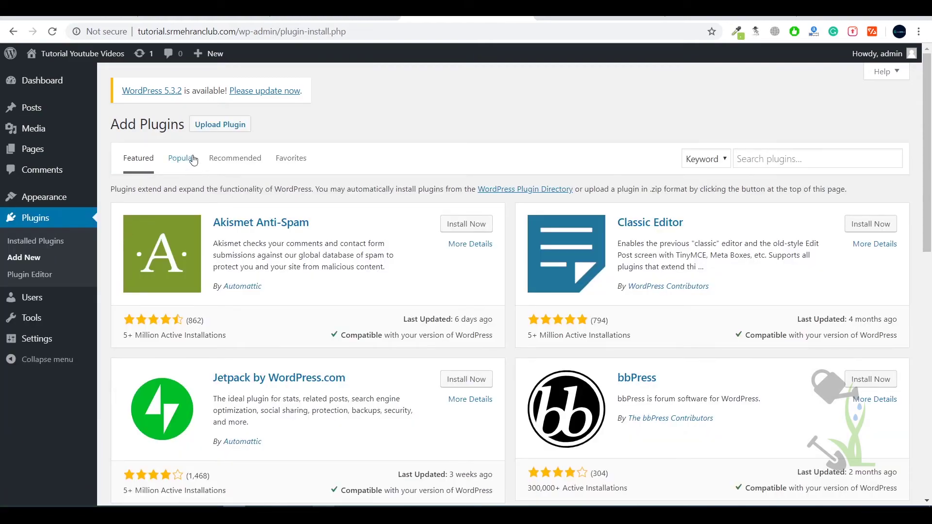
- List the Popular plugins, then search the plugin directory for 'furum'
left_click(193, 160)
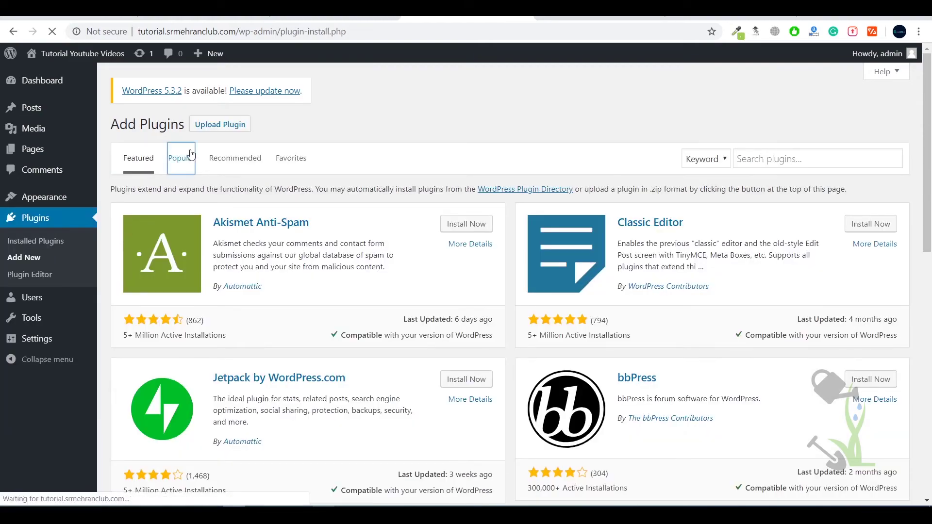
scroll(506, 169, "down", 19)
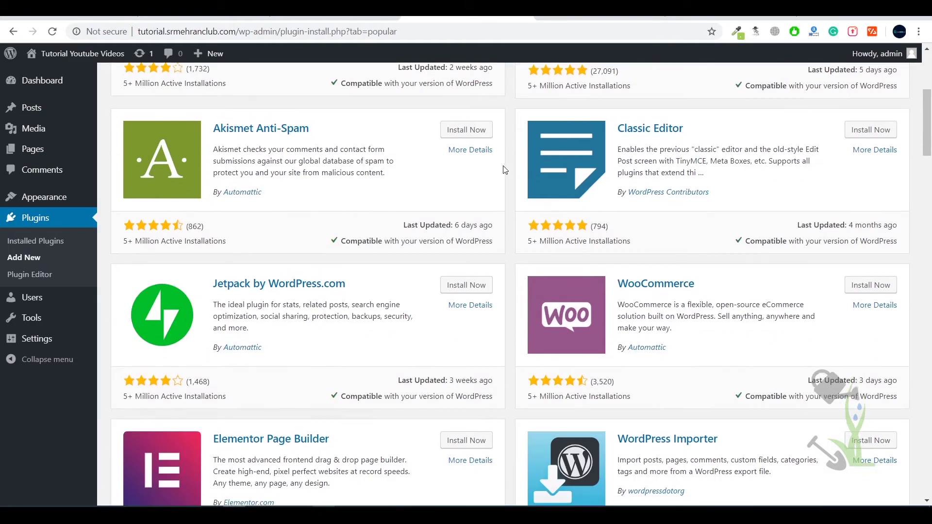
scroll(500, 167, "up", 12)
scroll(497, 168, "up", 6)
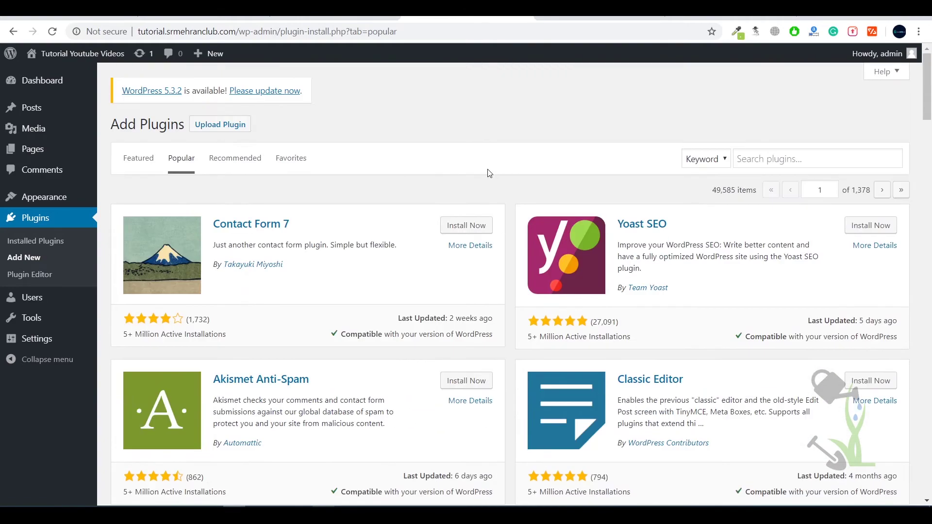
left_click(779, 159)
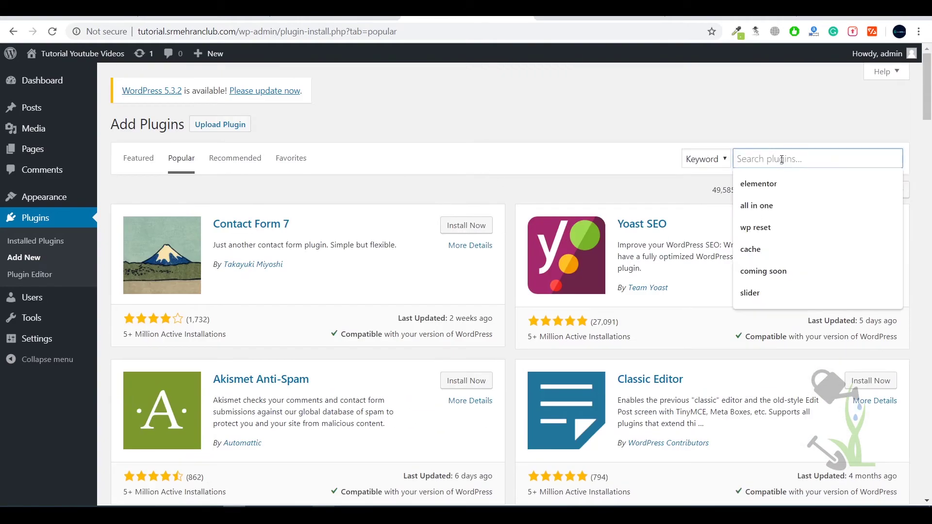
type("fu")
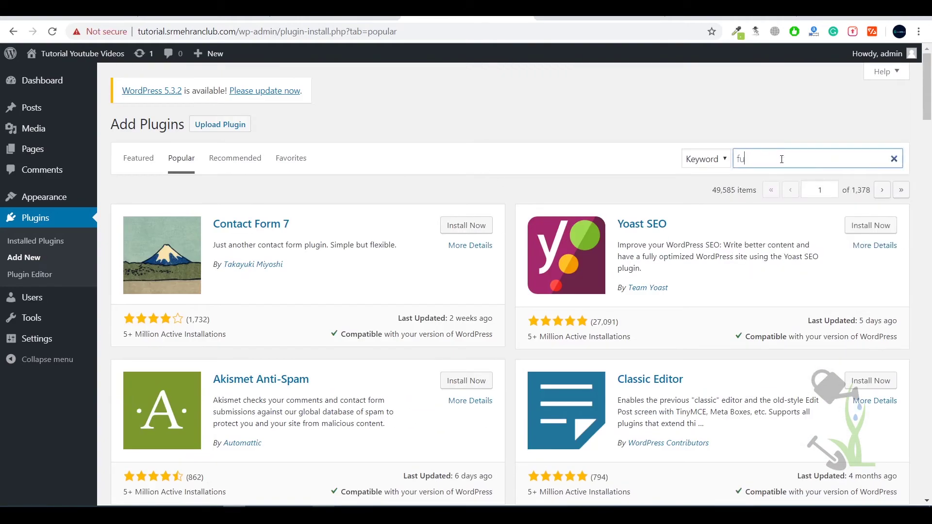
type("rum")
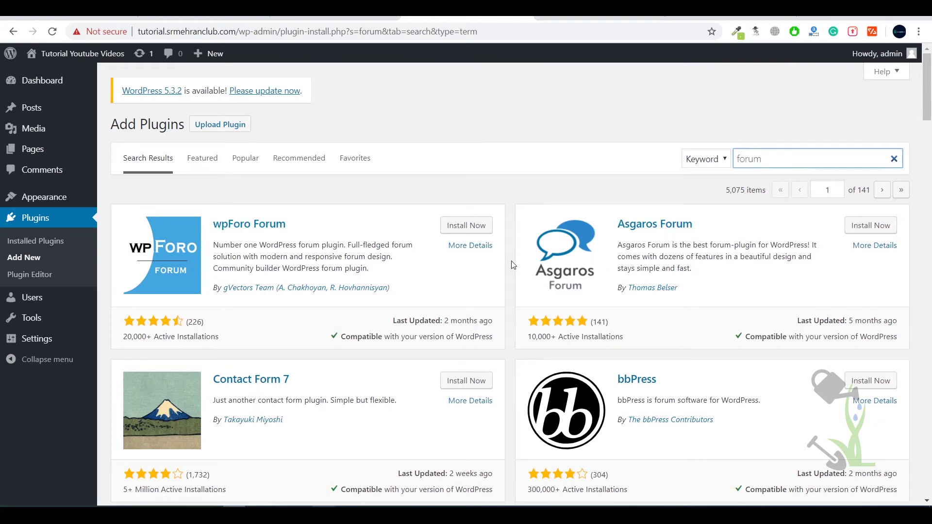
scroll(512, 264, "down", 6)
scroll(508, 264, "up", 6)
- Return to the Popular plugins list and highlight the Yoast SEO description
left_click(245, 158)
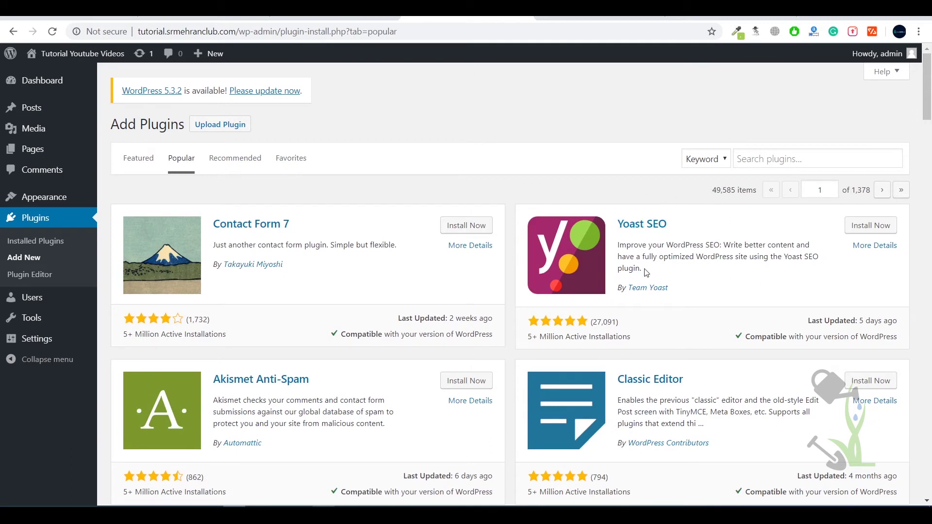
left_click_drag(646, 272, 618, 237)
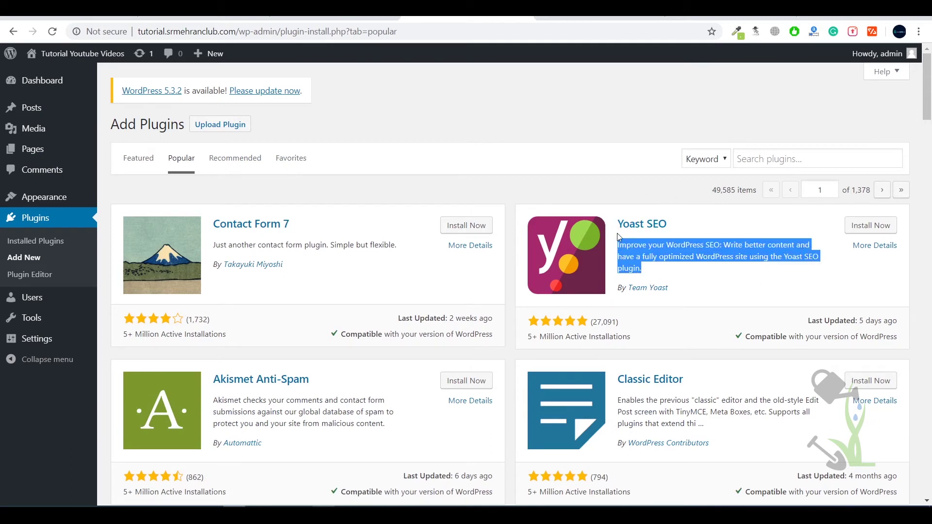
left_click(645, 270)
left_click_drag(646, 272, 618, 250)
left_click(647, 268)
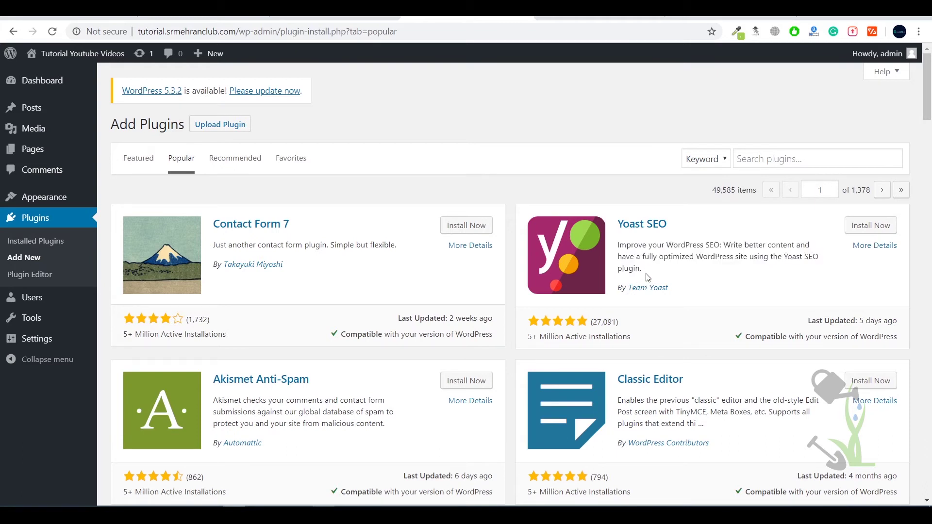
left_click_drag(642, 286, 616, 244)
left_click(623, 245)
left_click(621, 244)
left_click(660, 277)
left_click(617, 244)
- Upload dw-question-answer-pro.zip, install it, and activate the plugin
left_click(239, 127)
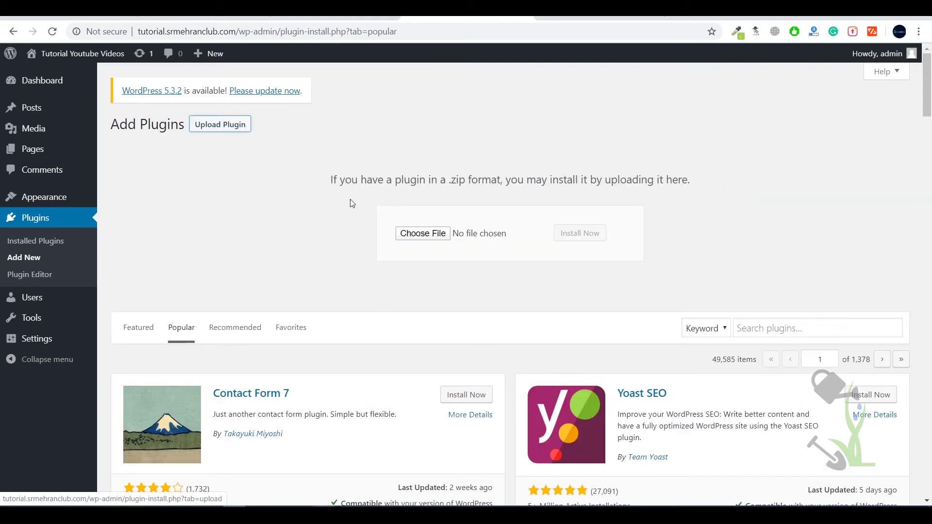
left_click(424, 234)
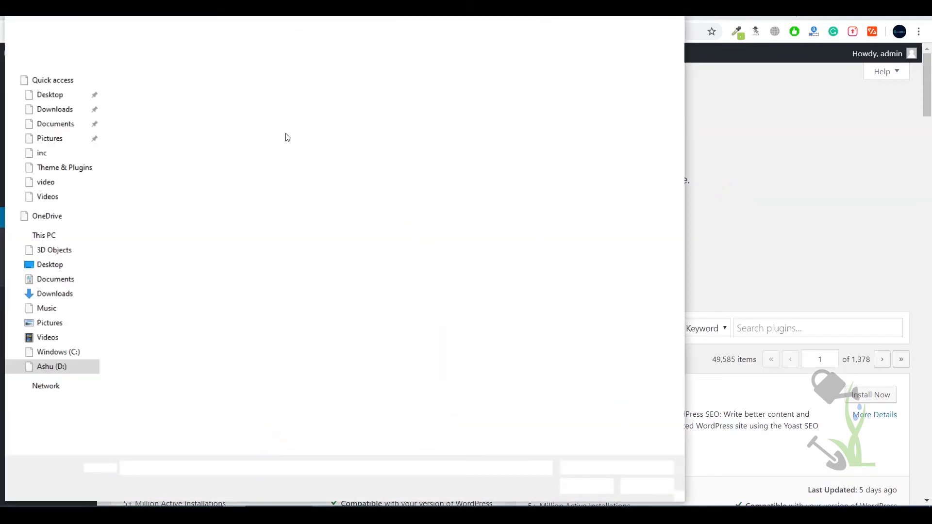
double_click(214, 152)
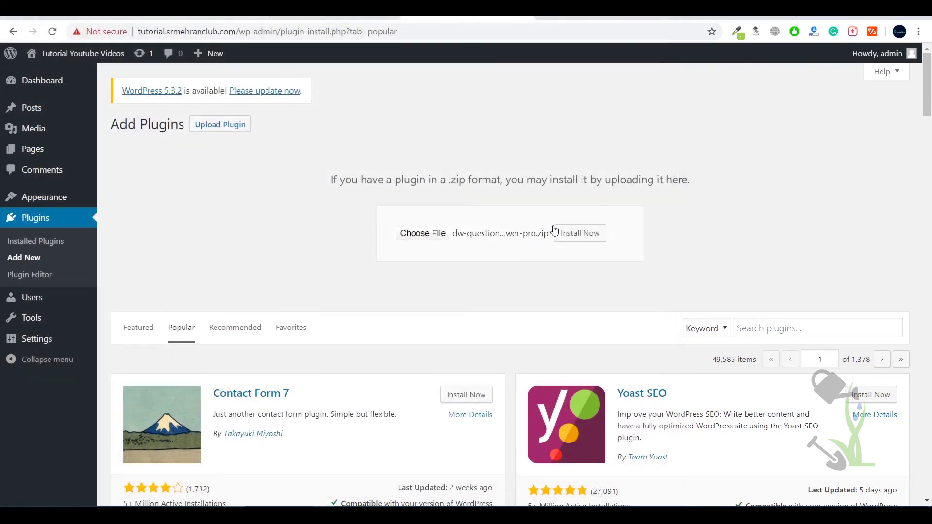
left_click(593, 241)
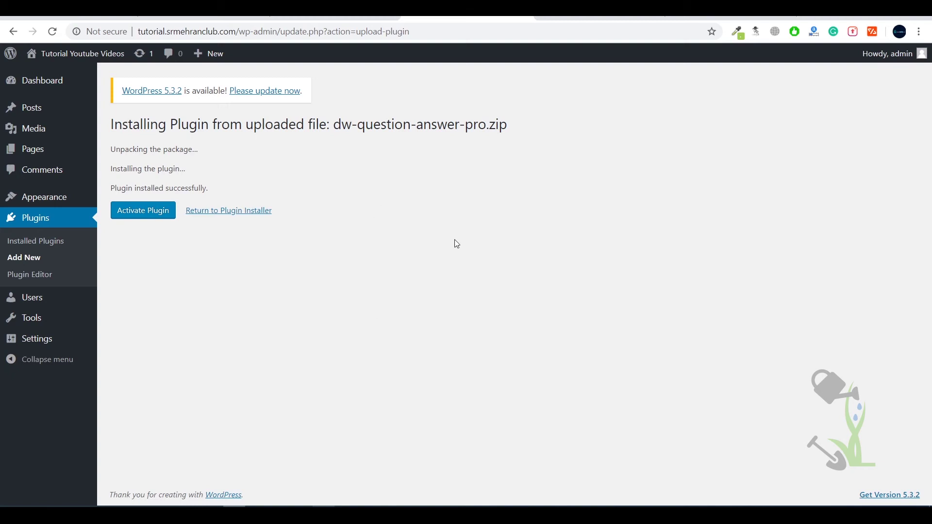
left_click(135, 210)
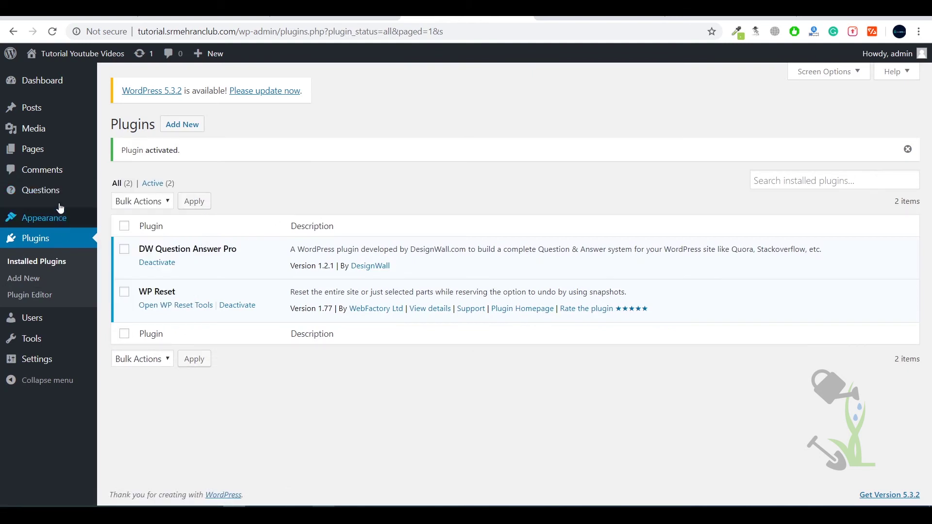
mouse_move(60, 201)
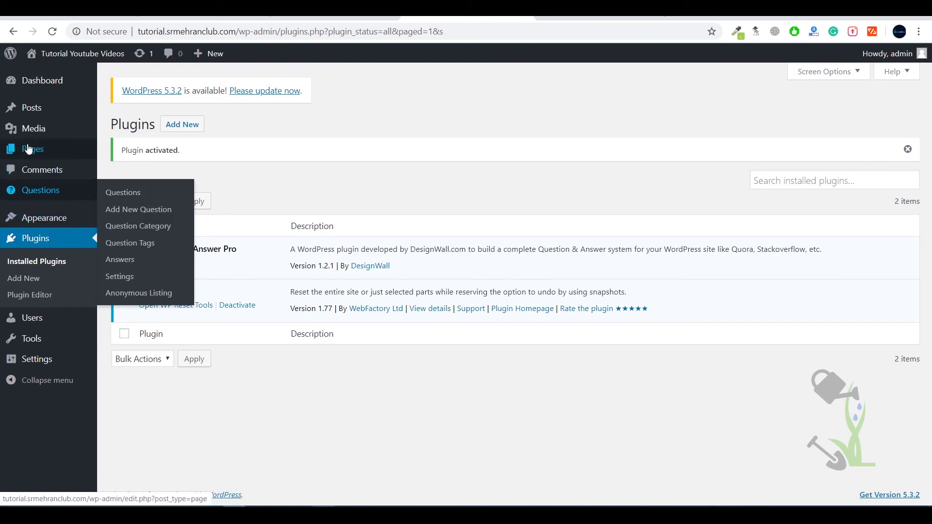
- Add and publish the question 'how to rank your website ?', then open its permalink
left_click(129, 199)
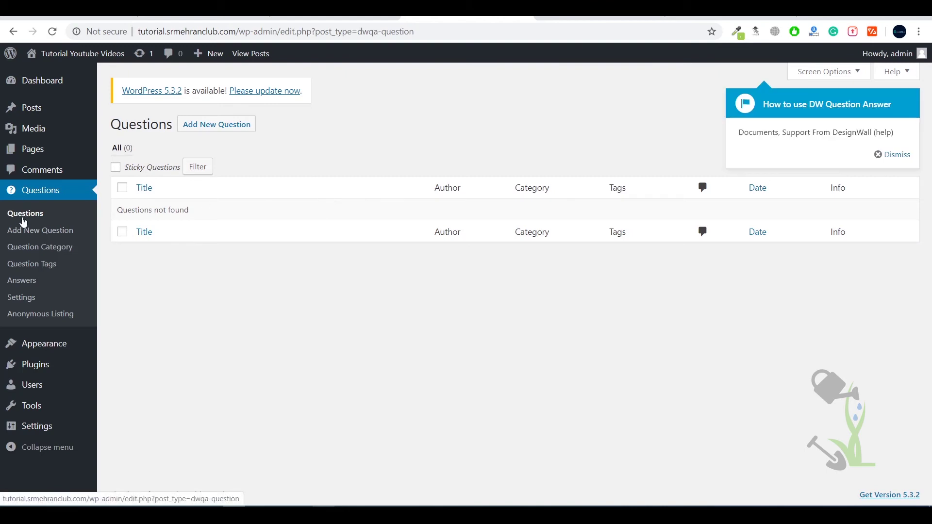
left_click(47, 234)
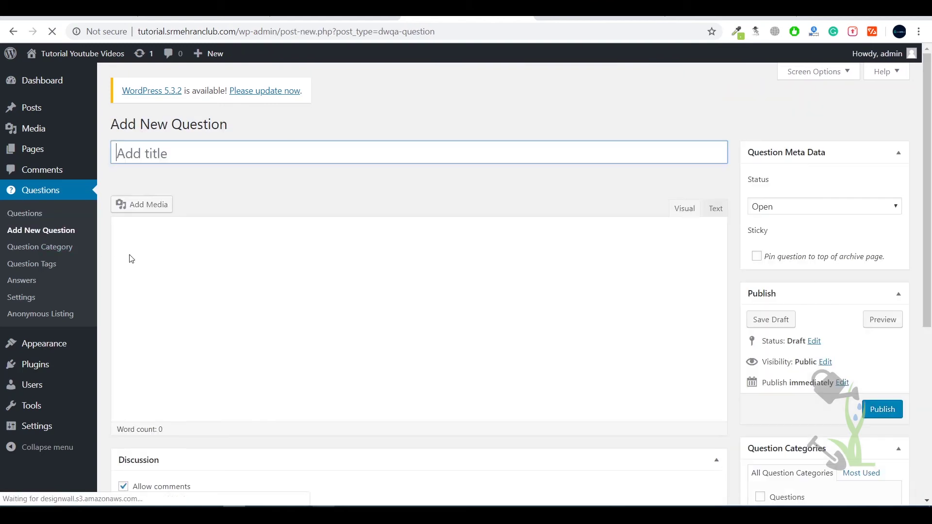
type("how")
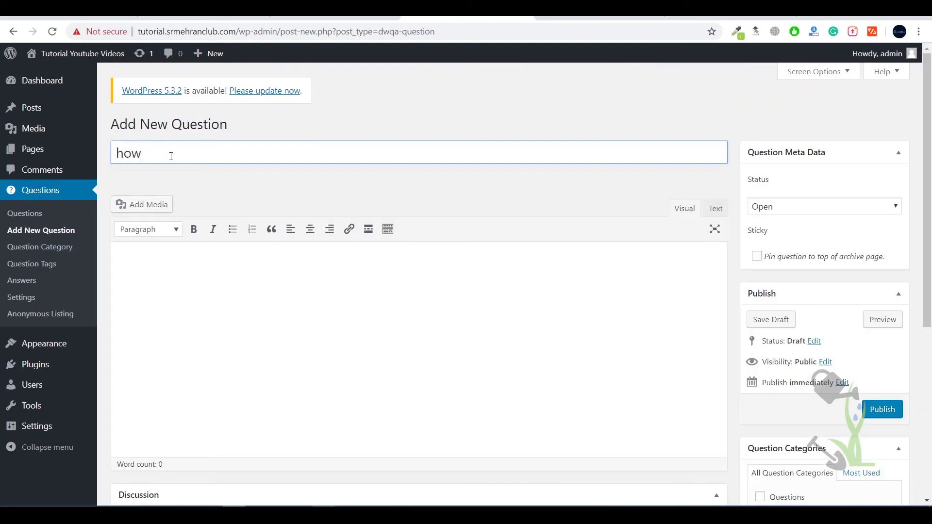
type(" to rank your w")
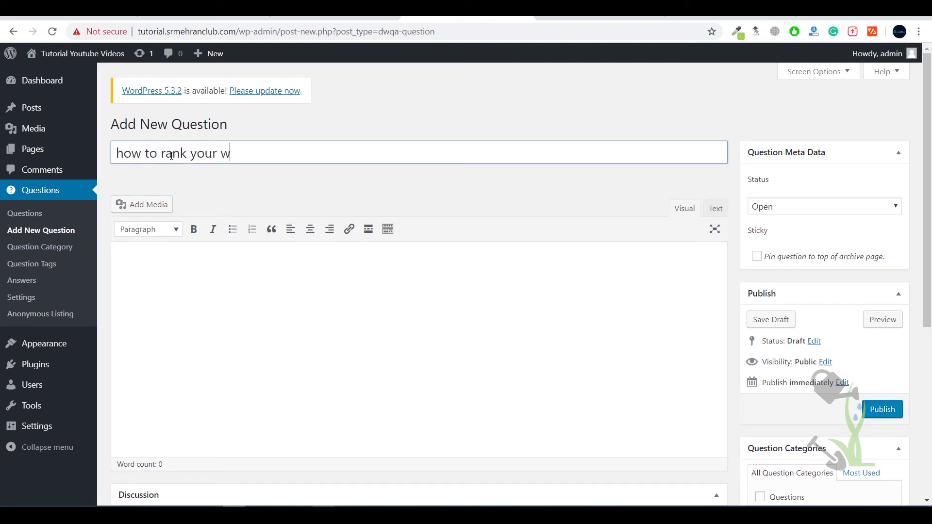
type("ebsite ?")
left_click(877, 415)
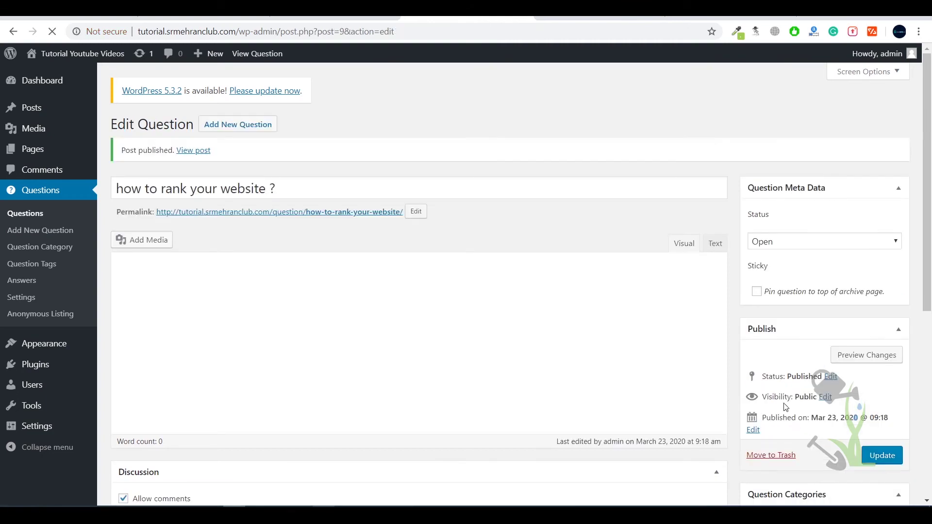
left_click(358, 212, "ctrl")
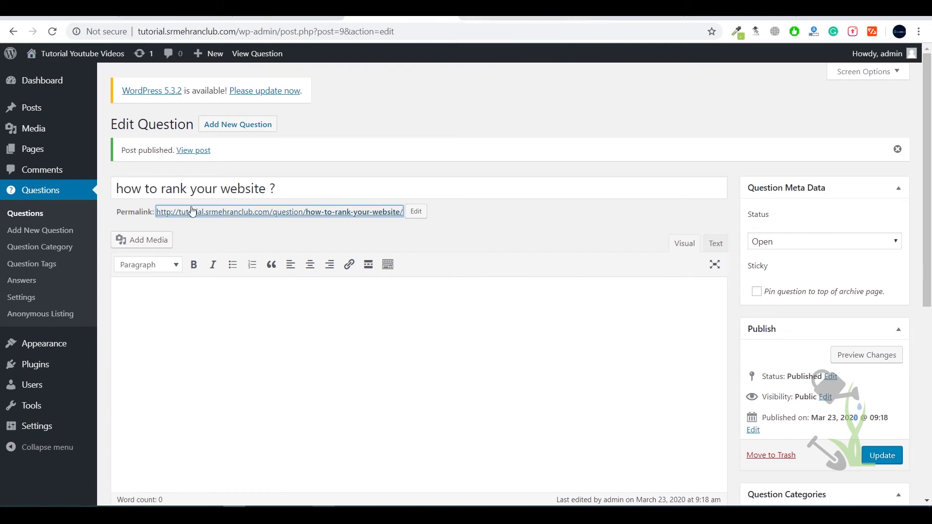
- Look over the published question's public page in the current theme
left_click(531, 9)
scroll(424, 232, "down", 7)
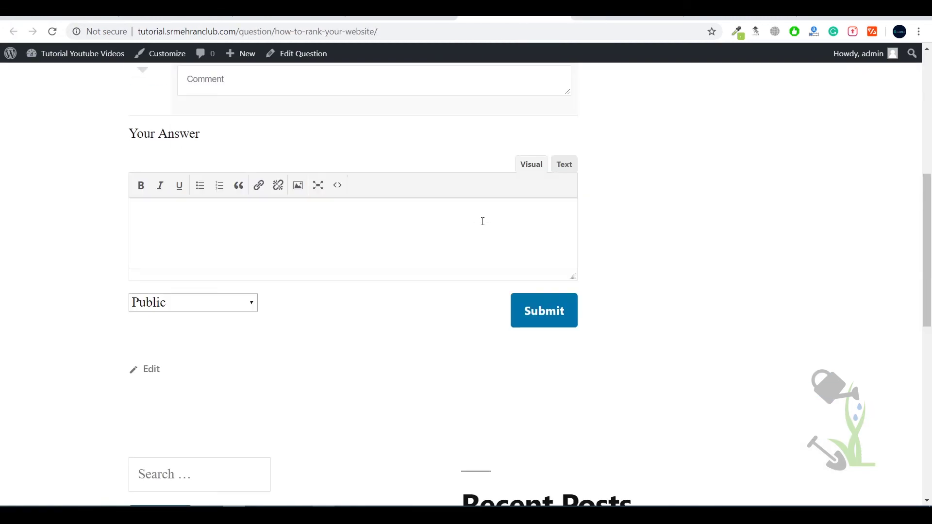
scroll(481, 221, "up", 6)
scroll(196, 301, "down", 3)
scroll(196, 301, "down", 4)
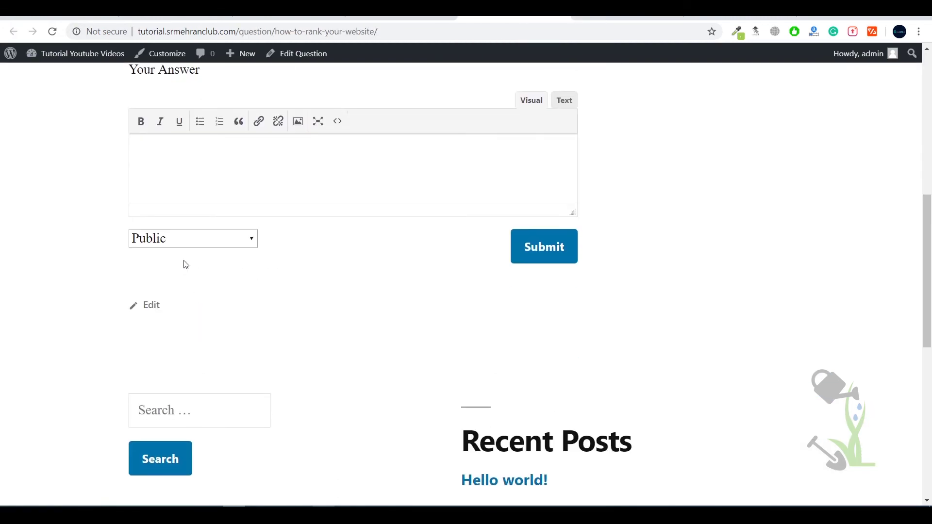
scroll(183, 264, "up", 9)
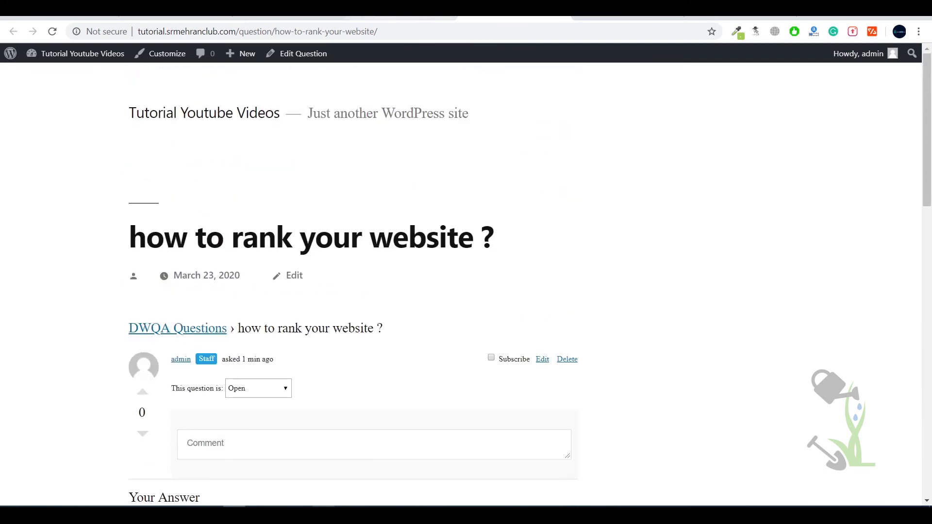
- Activate the Astra theme, then reload the question page to see Astra's layout
left_click(403, 10)
left_click(111, 347)
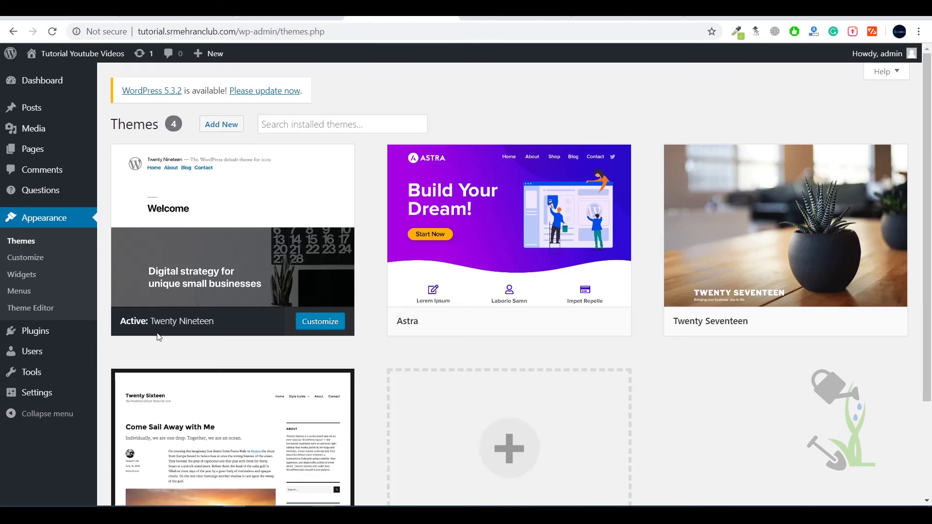
left_click(539, 322)
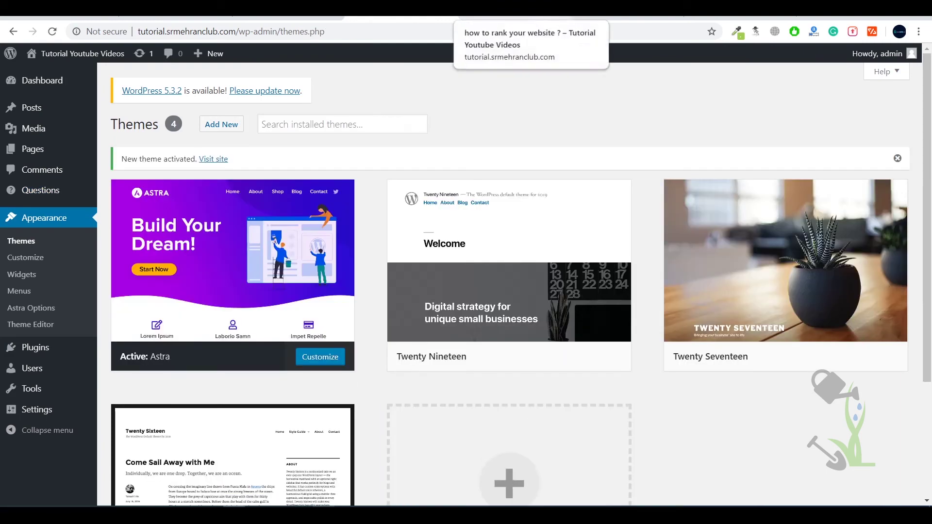
left_click(515, 10)
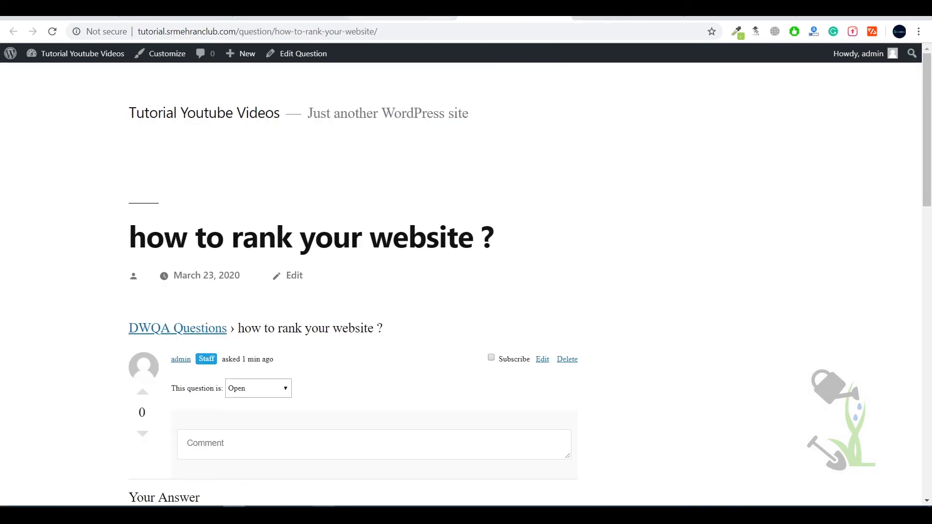
key("ctrl+shift+Tab")
key("ctrl+Tab")
key("F5")
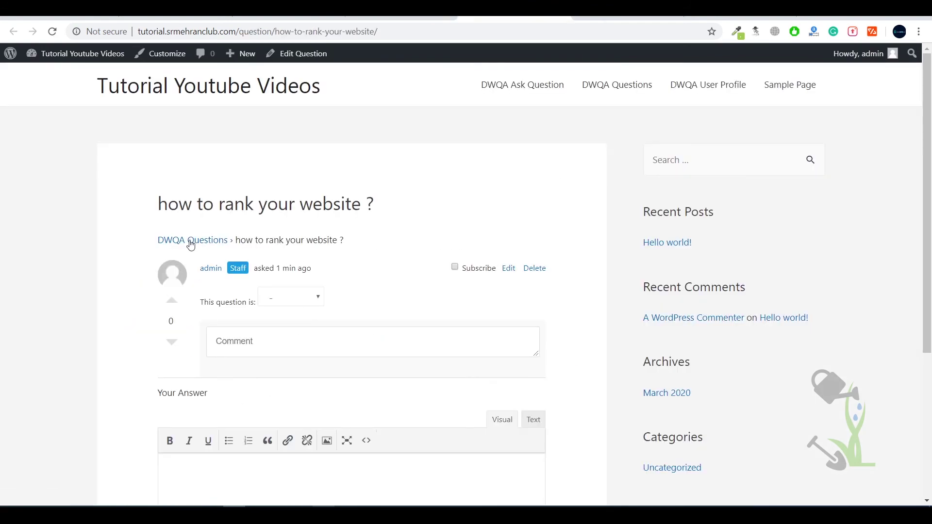
- Inspect the question's status choices and comment box without changing anything
left_click_drag(230, 237, 365, 245)
left_click(366, 245)
left_click(291, 307)
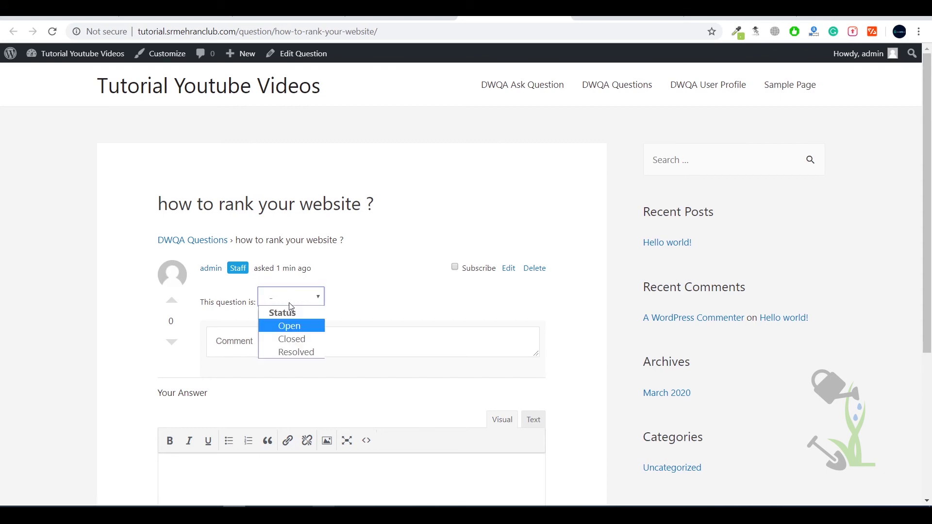
left_click(339, 311)
scroll(315, 335, "down", 4)
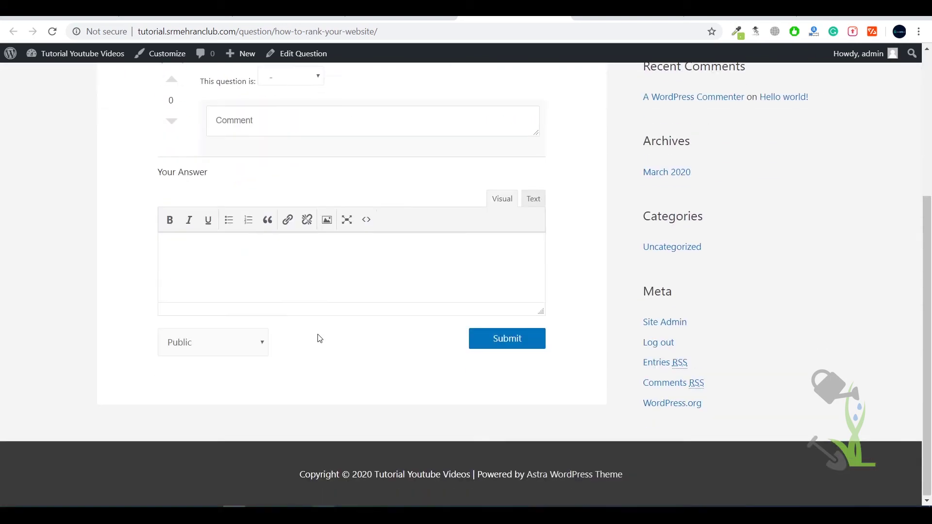
scroll(244, 295, "up", 4)
left_click(199, 306)
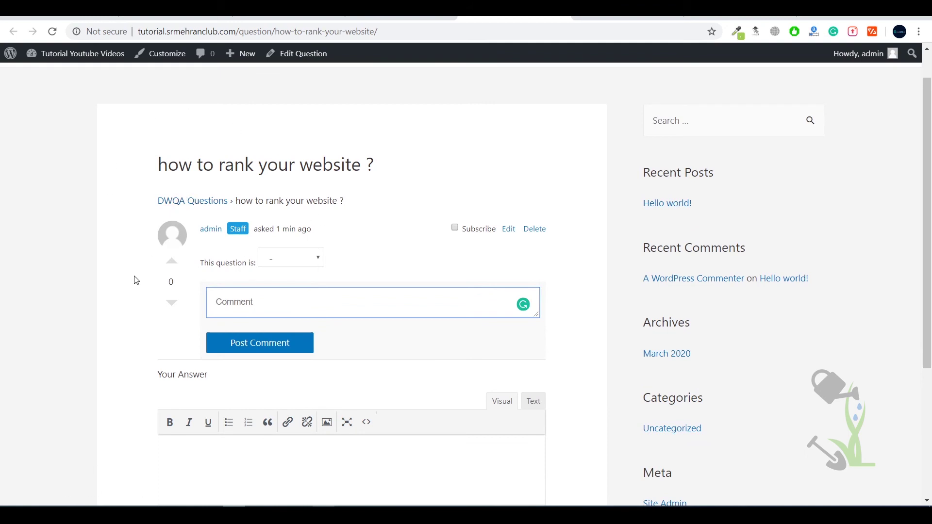
left_click(174, 268)
- Upvote 'how to rank your website ?' and go to the DWQA Questions listing
left_click(176, 304)
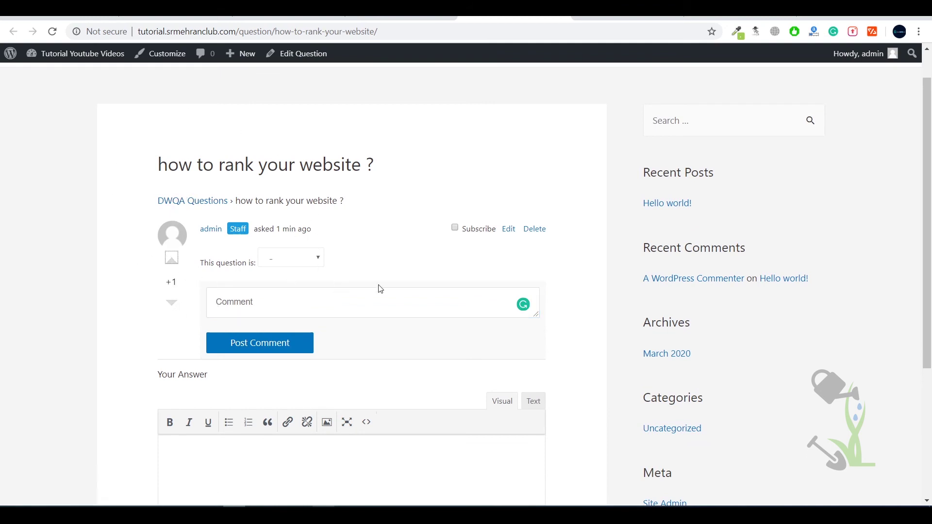
scroll(439, 150, "up", 1)
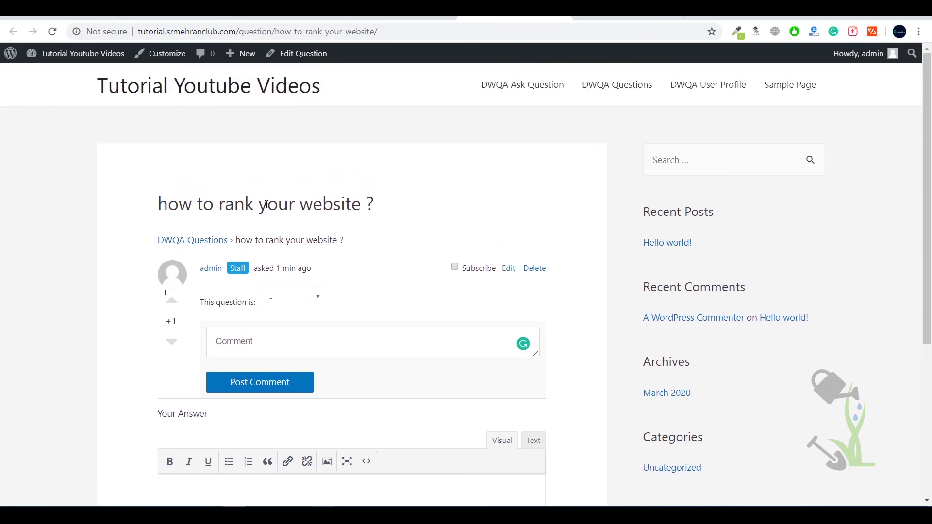
left_click(618, 86)
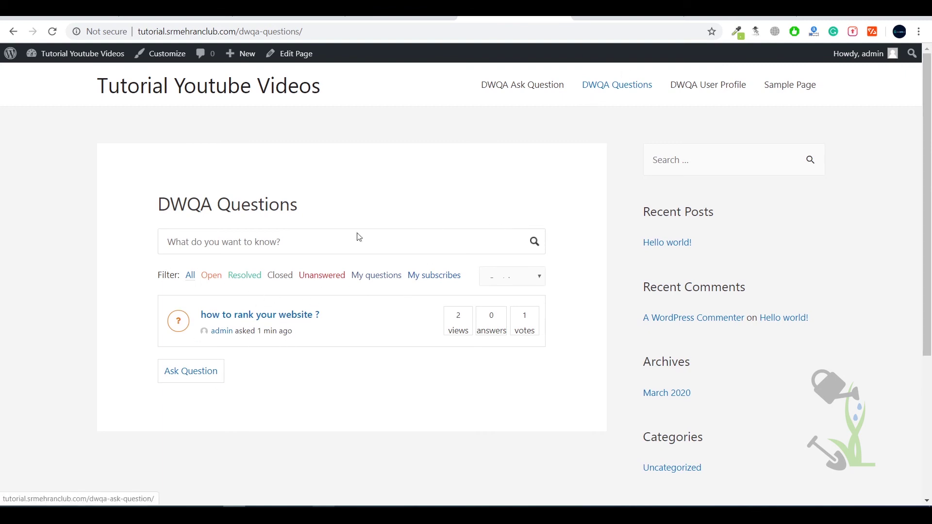
- Start a new question titled 'hwo to get free theme?' on the Ask Question form
left_click(520, 85)
left_click(243, 259)
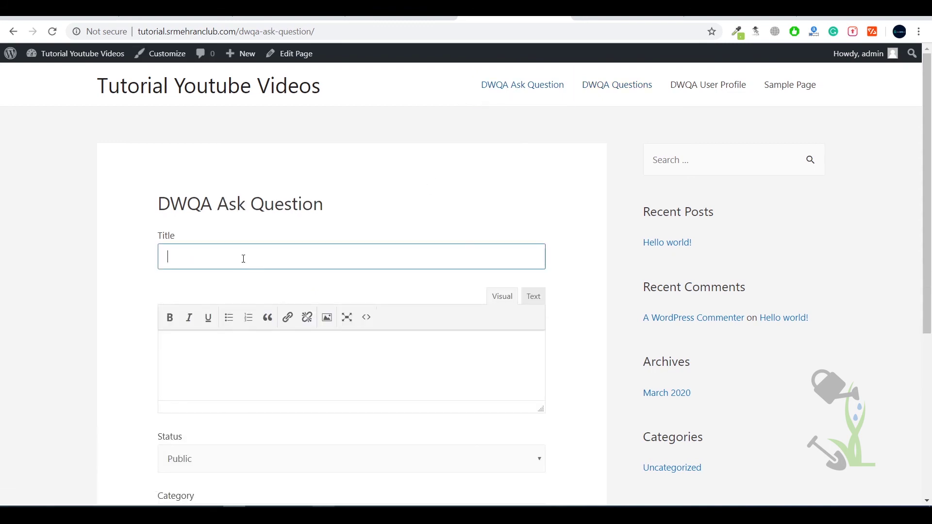
type("hwo to get free theme")
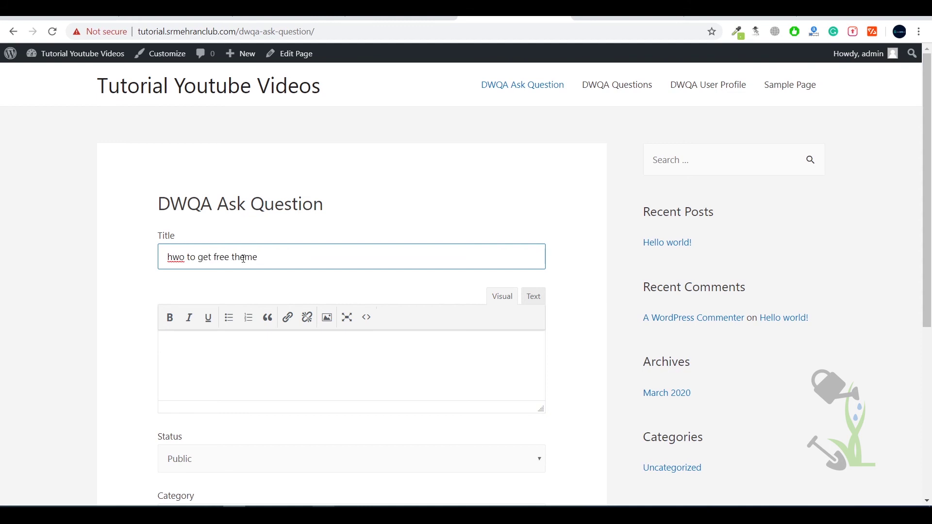
key("ctrl+a")
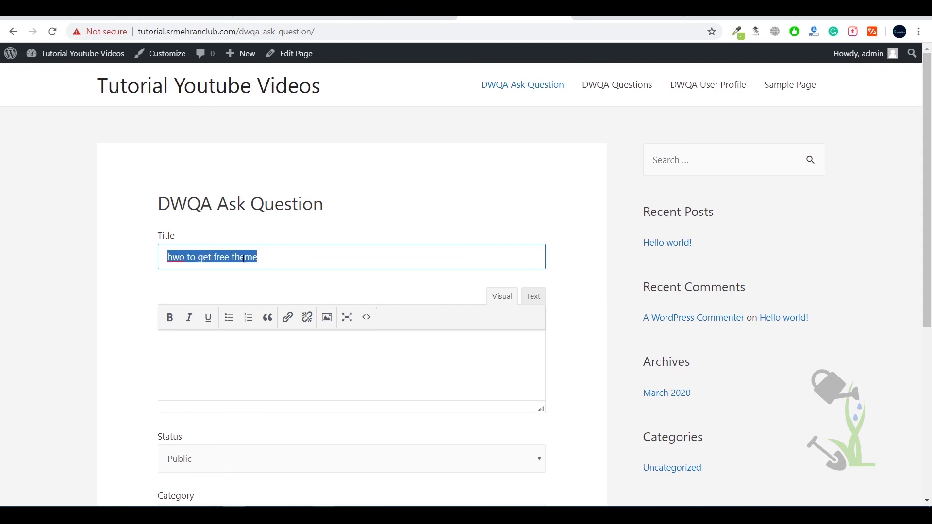
key("End")
type("?")
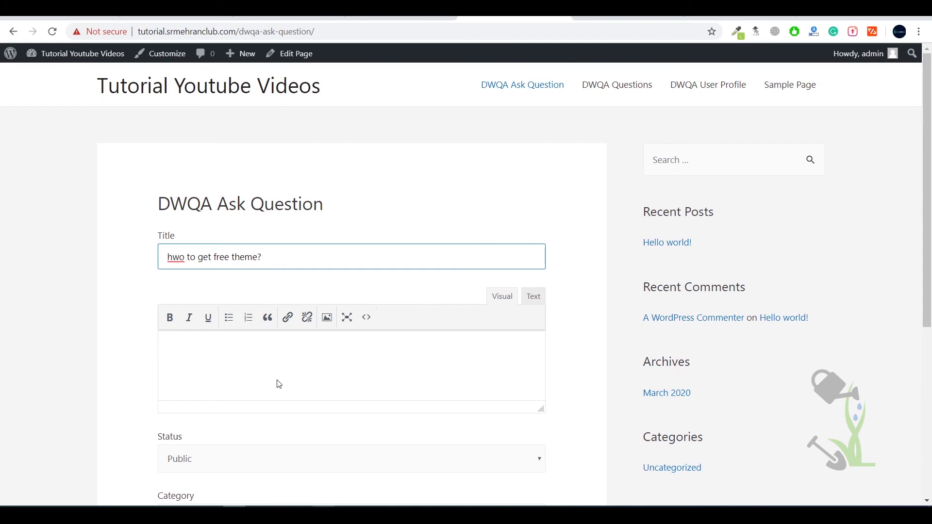
- Submit the question and return to the DWQA Questions list showing both questions
left_click(277, 382)
scroll(583, 335, "down", 6)
left_click(233, 336)
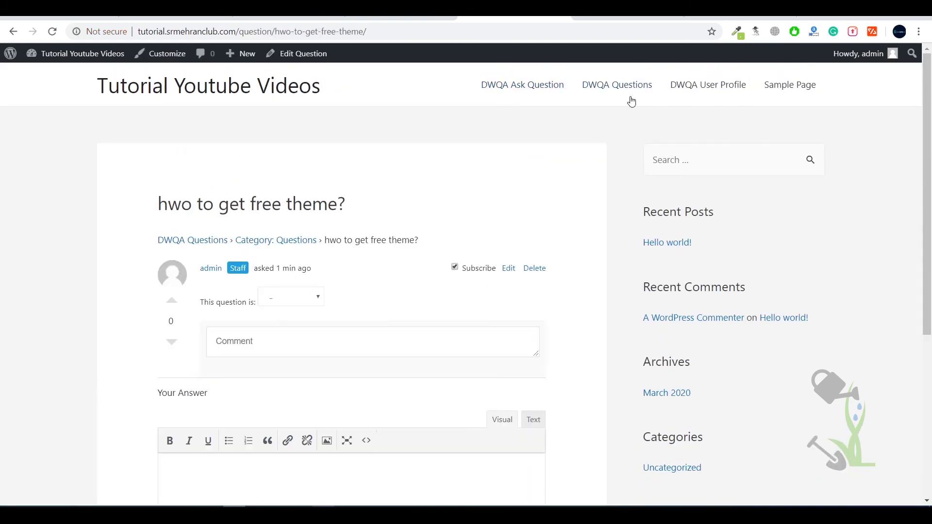
left_click(633, 84)
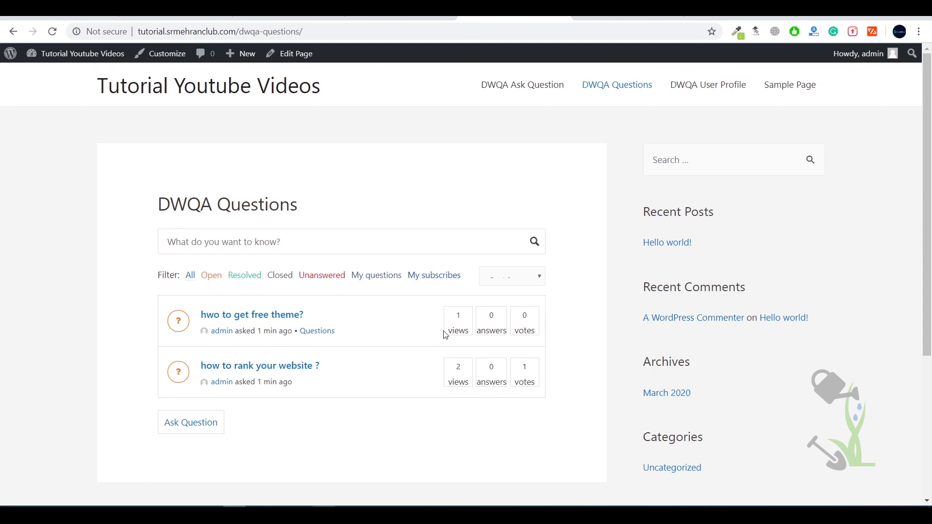
- Load the DWQA Questions page in a new private browsing window
left_click(350, 35)
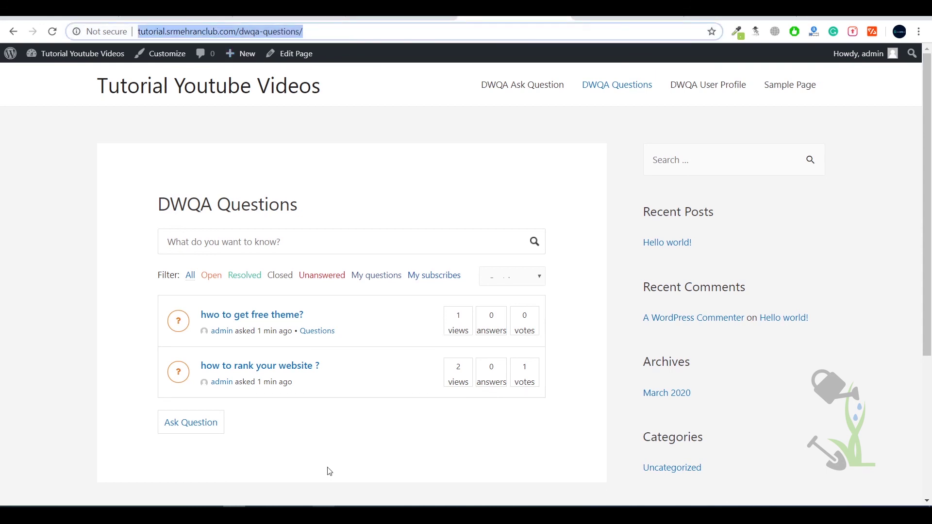
left_click_drag(234, 513, 202, 455)
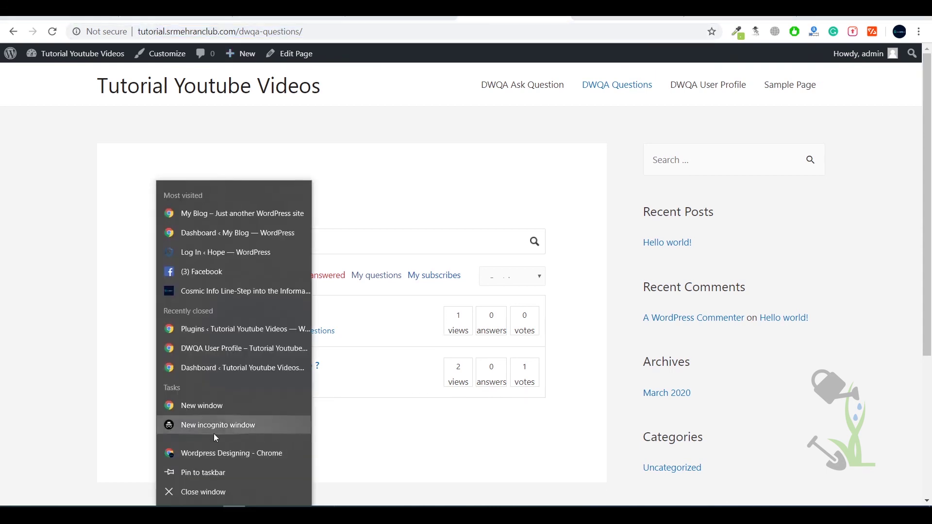
left_click(218, 425)
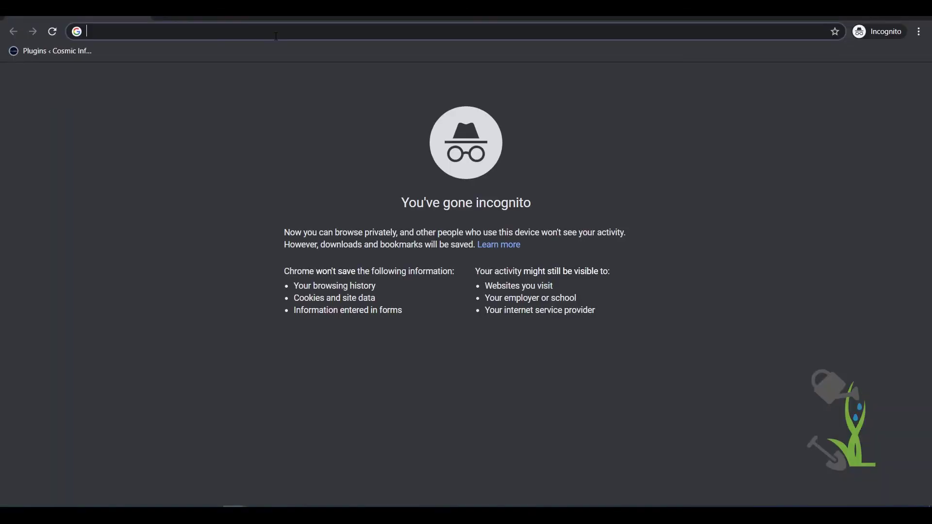
key("Return")
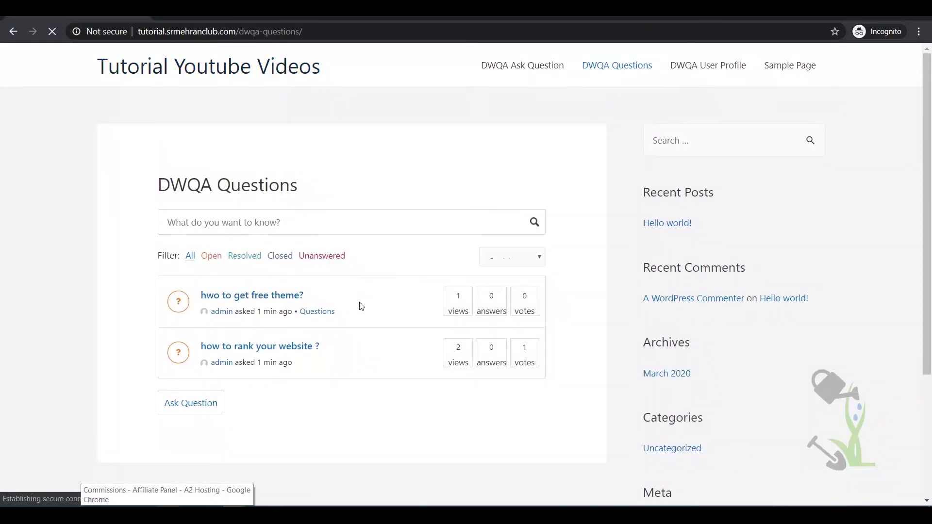
- View 'hwo to get free theme?' as a visitor, noting the login-to-answer notice and disabled registration
left_click(271, 301)
scroll(302, 308, "down", 3)
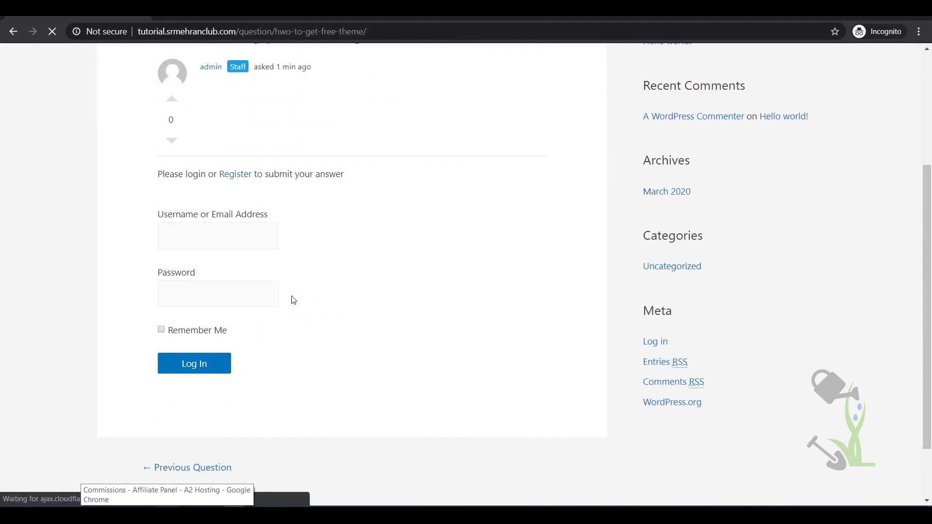
left_click(193, 248)
left_click(406, 256)
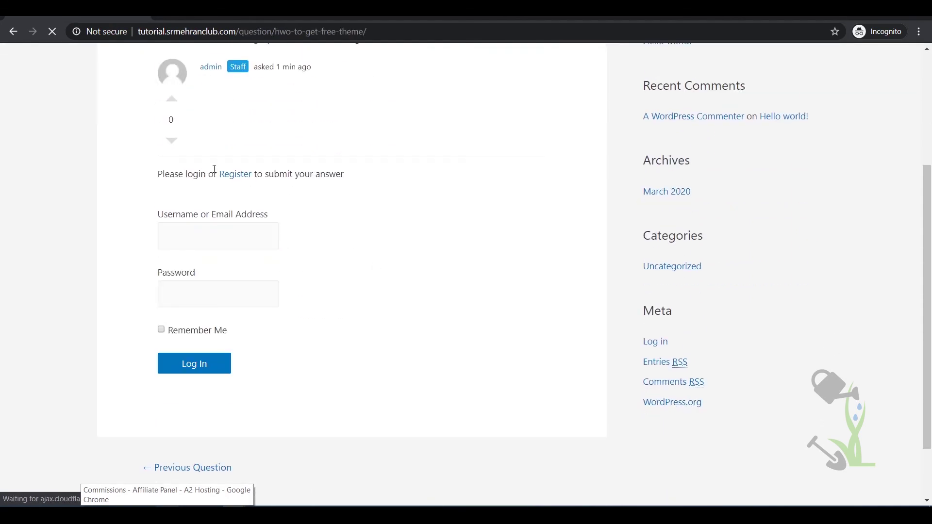
left_click_drag(161, 166, 413, 174)
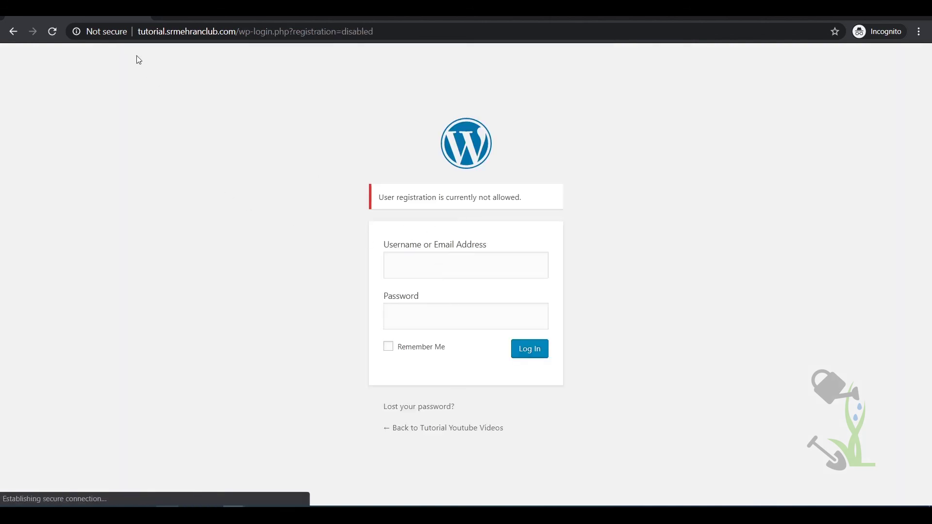
left_click(13, 31)
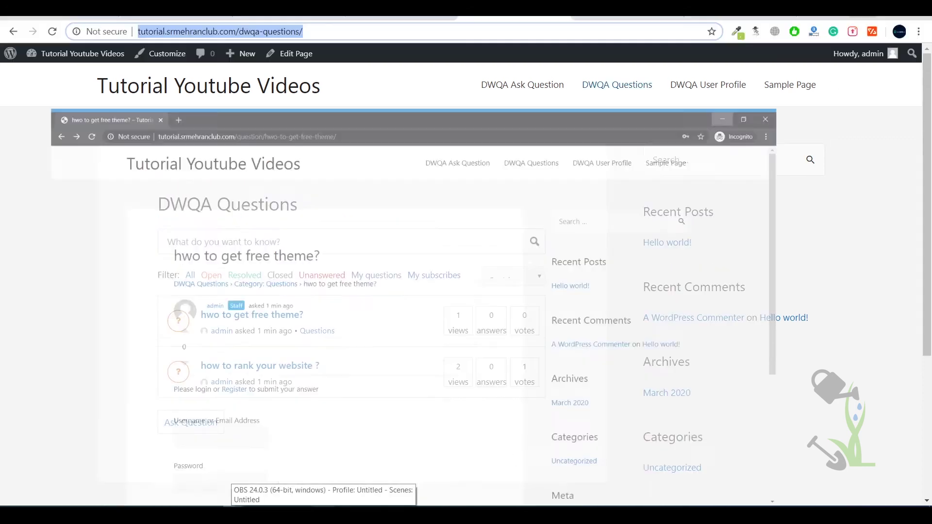
- Set the private window aside and return to the DW Question & Answer Pro CodeCanyon page ($29, 1,917 sales)
left_click(444, 112)
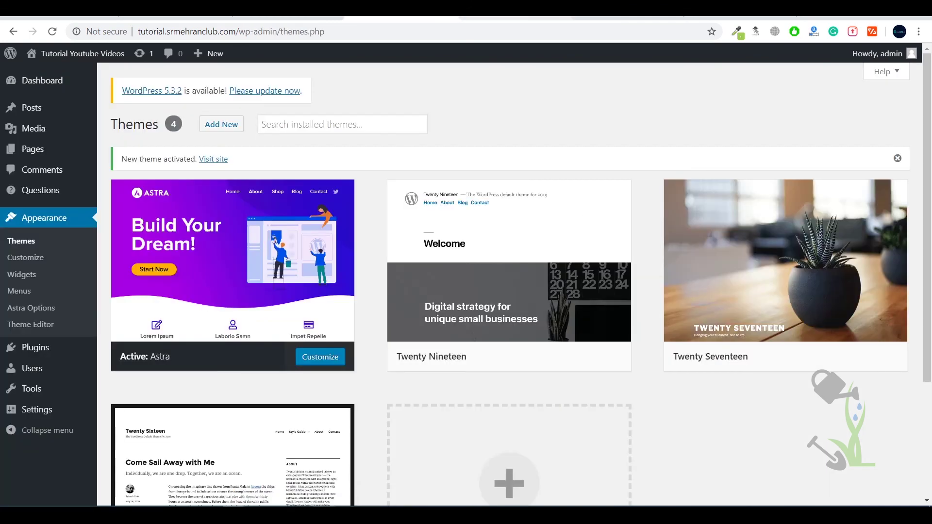
key("ctrl+Tab")
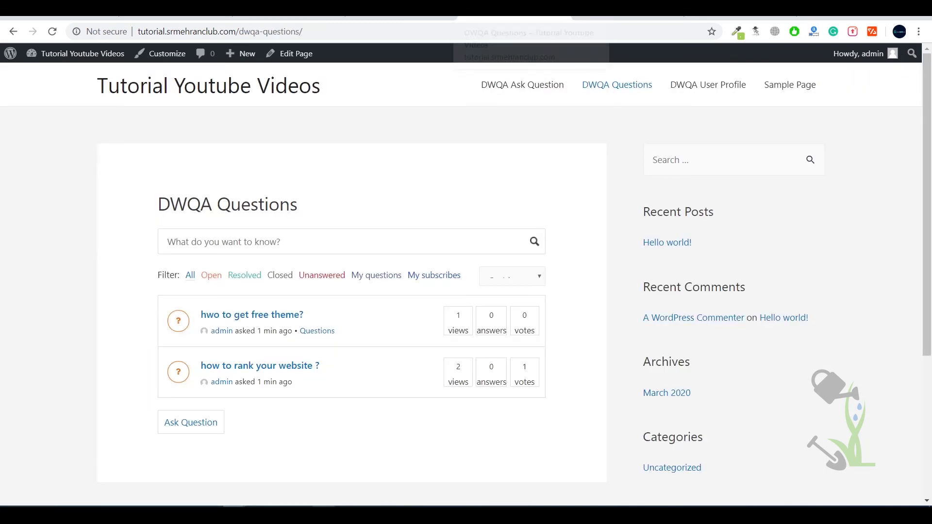
key("ctrl+Tab")
scroll(528, 266, "down", 15)
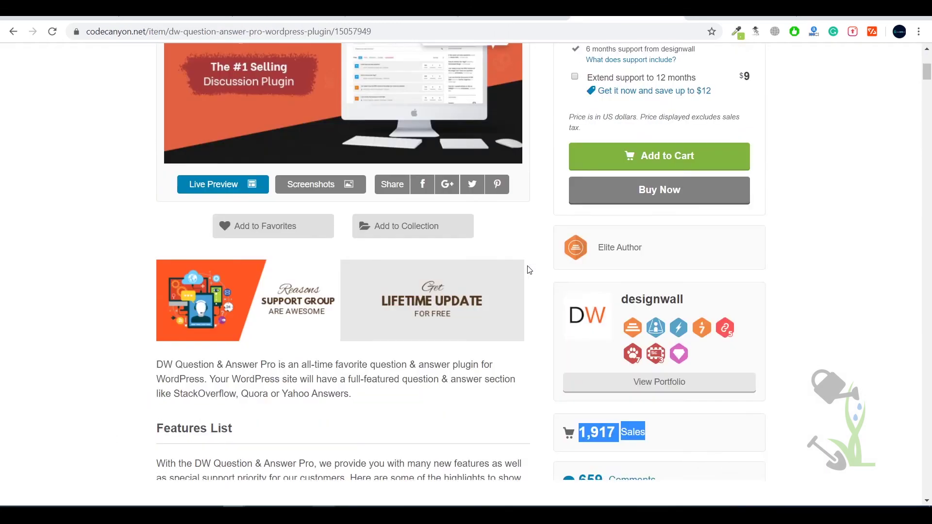
scroll(527, 316, "up", 15)
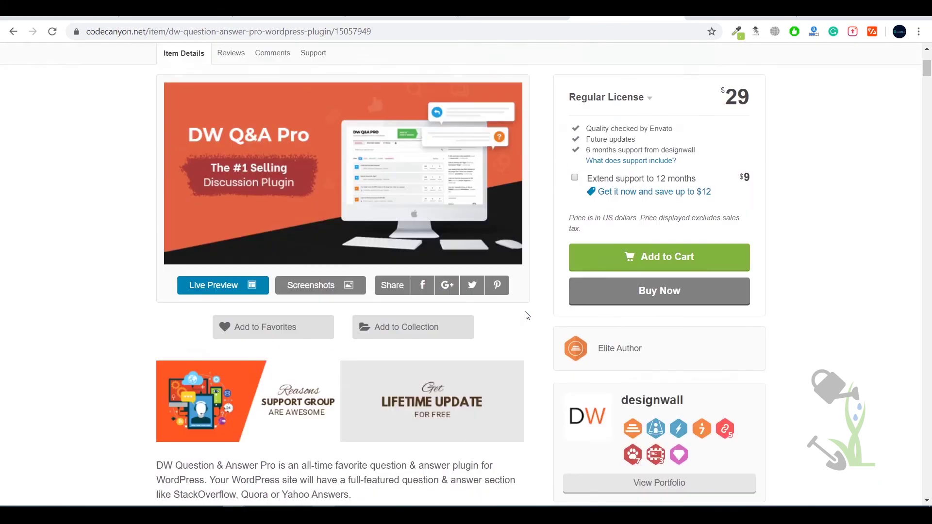